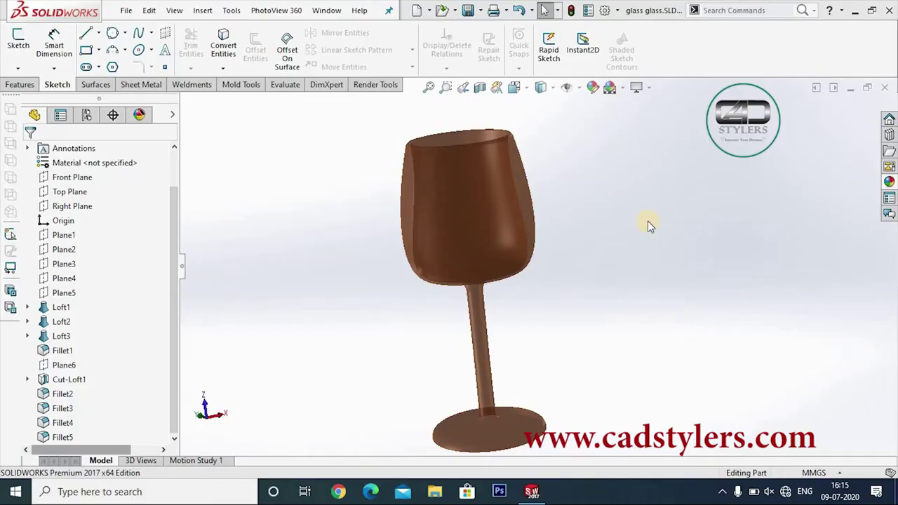
- Orbit the finished wine glass to inspect its rim and base from several angles
middle_click_drag(648, 221, 643, 262)
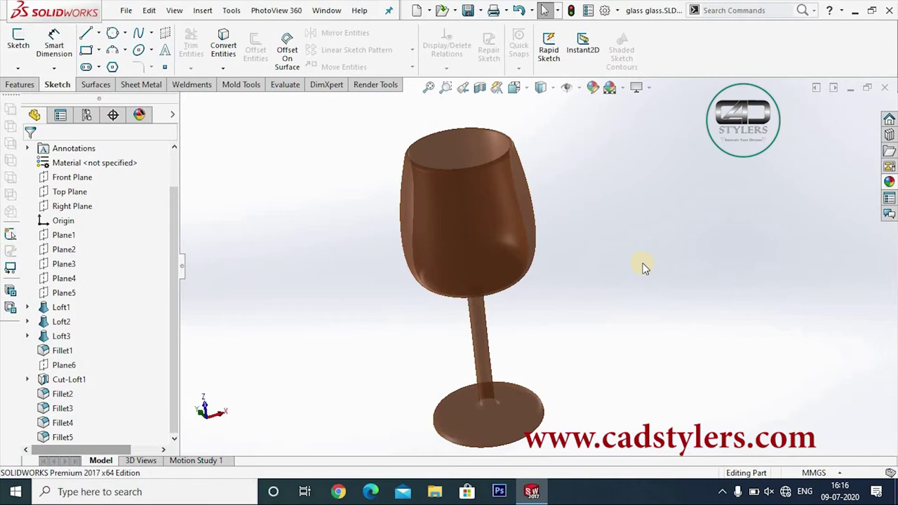
middle_click_drag(609, 263, 606, 280)
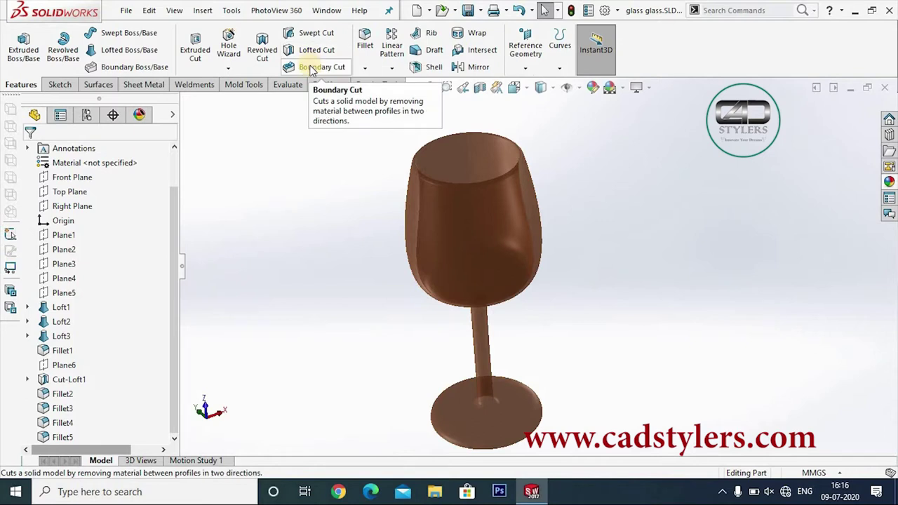
middle_click_drag(466, 247, 471, 261)
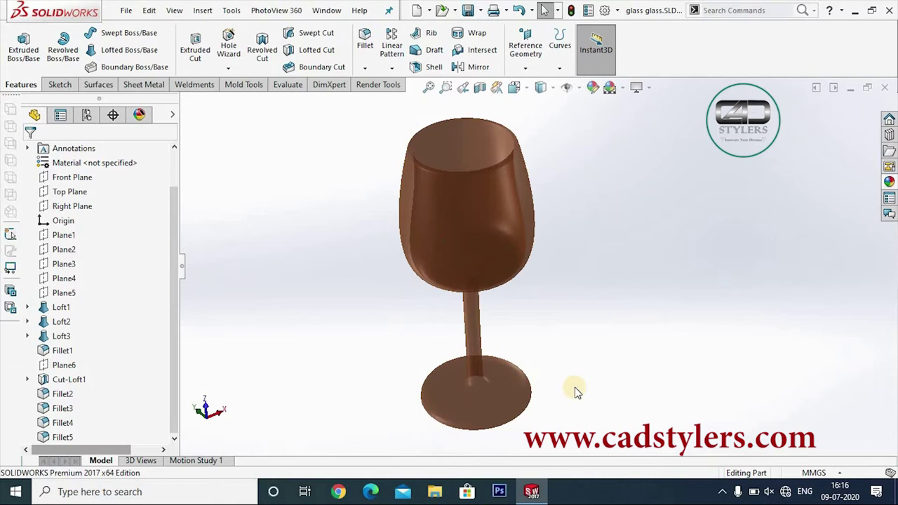
middle_click_drag(574, 392, 571, 359)
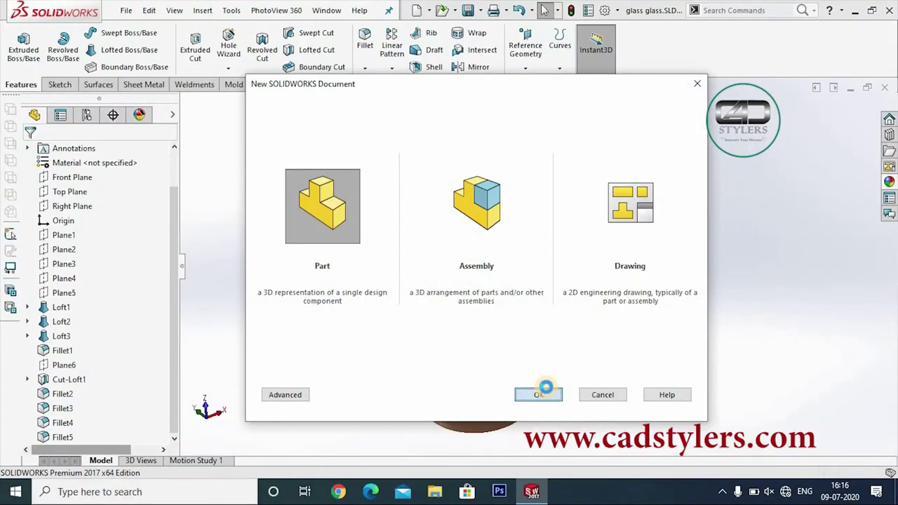
- Create a new part and start a sketch on the Front Plane
left_click(546, 388)
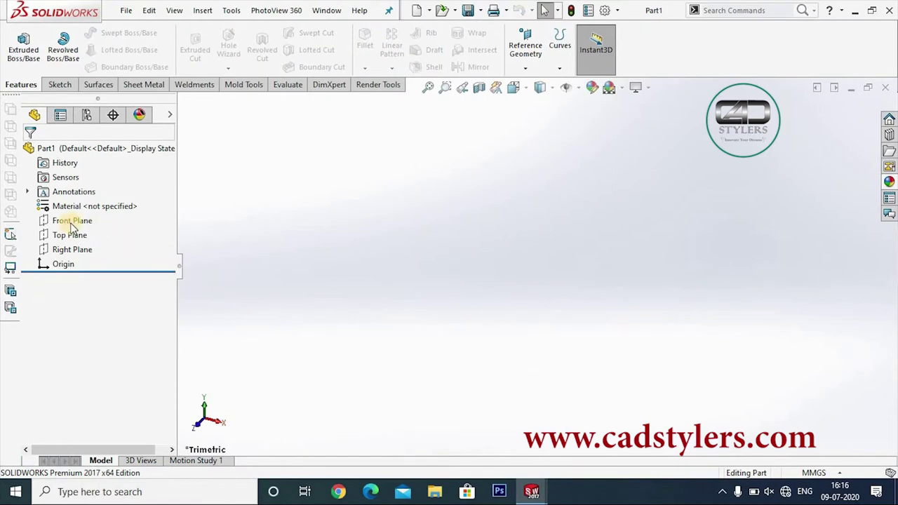
left_click(73, 223)
left_click(140, 203)
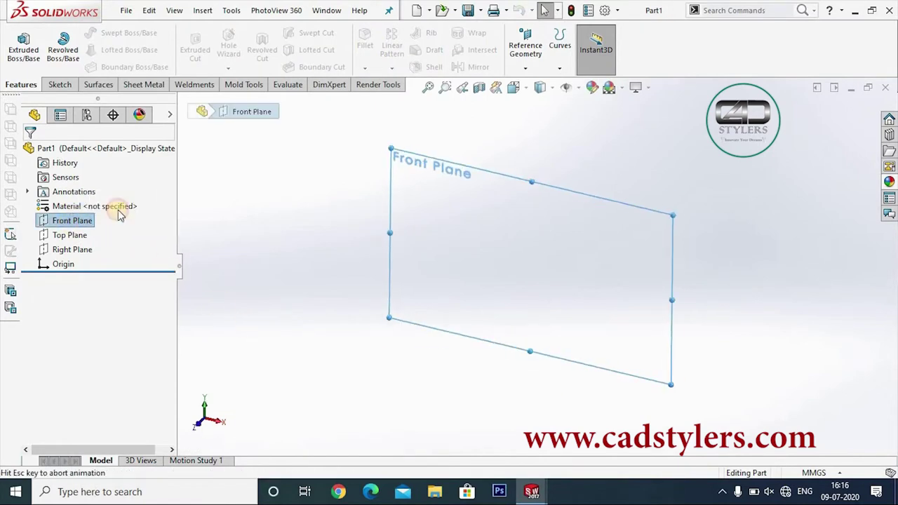
right_click(89, 219)
left_click(80, 199)
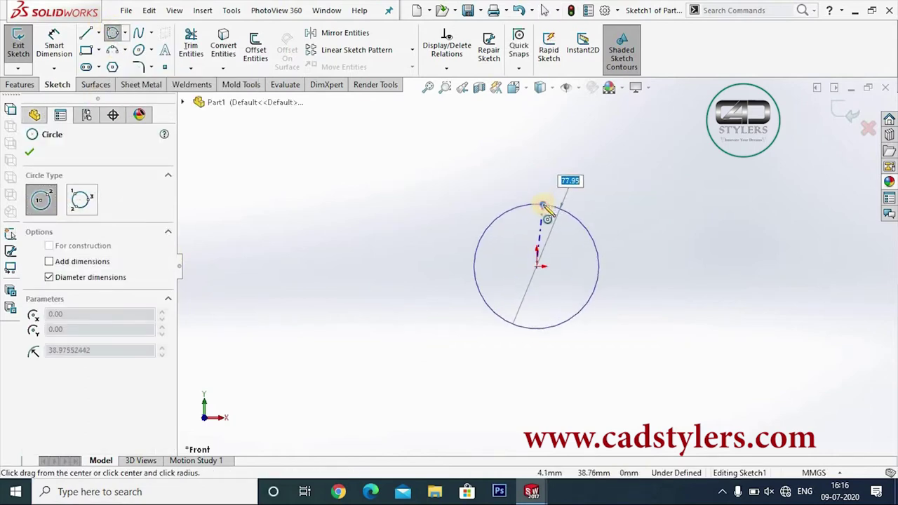
- Draw an origin-centred circle, dimension it to 70 mm diameter, and exit the sketch
left_click(545, 207)
right_click(546, 207)
left_click(572, 212)
left_click(51, 49)
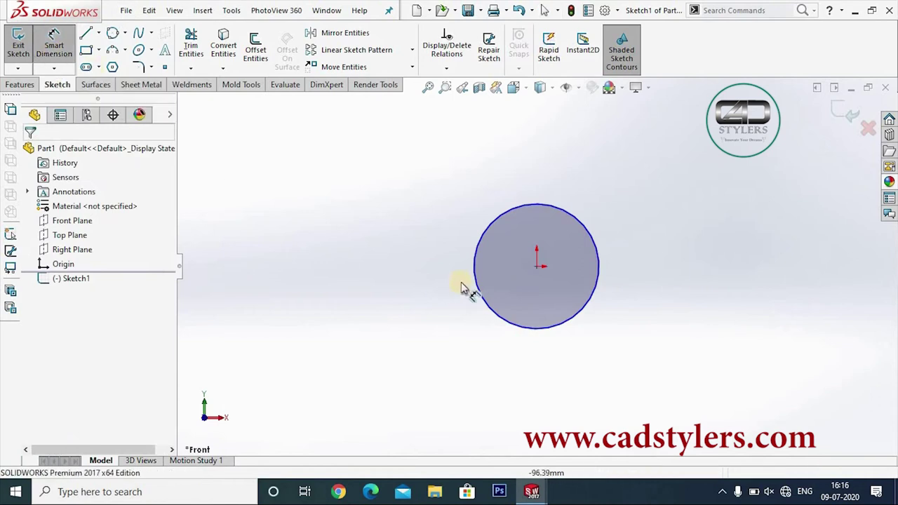
left_click(476, 280)
left_click(409, 281)
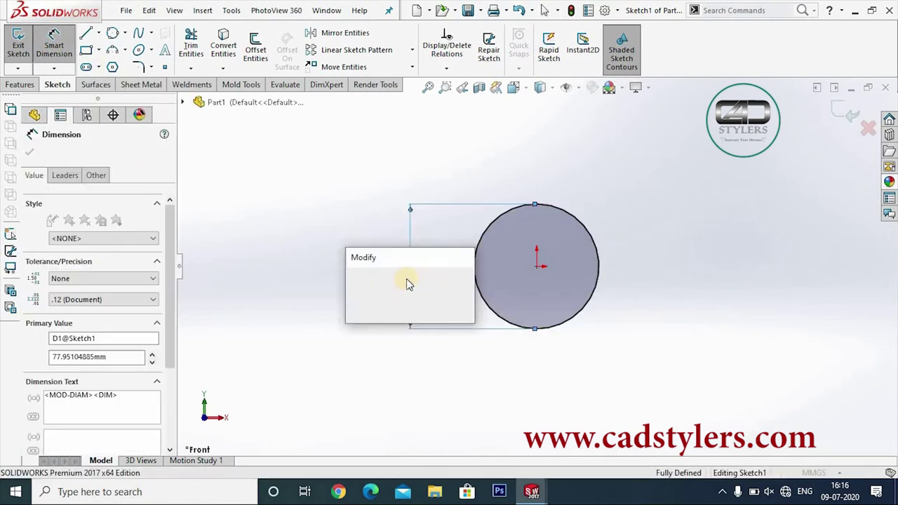
type("70")
key("Return")
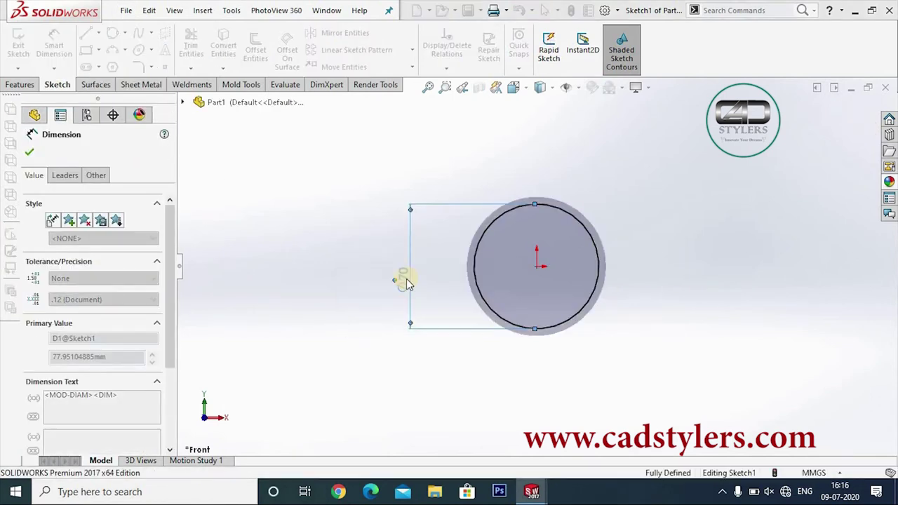
left_click(844, 109)
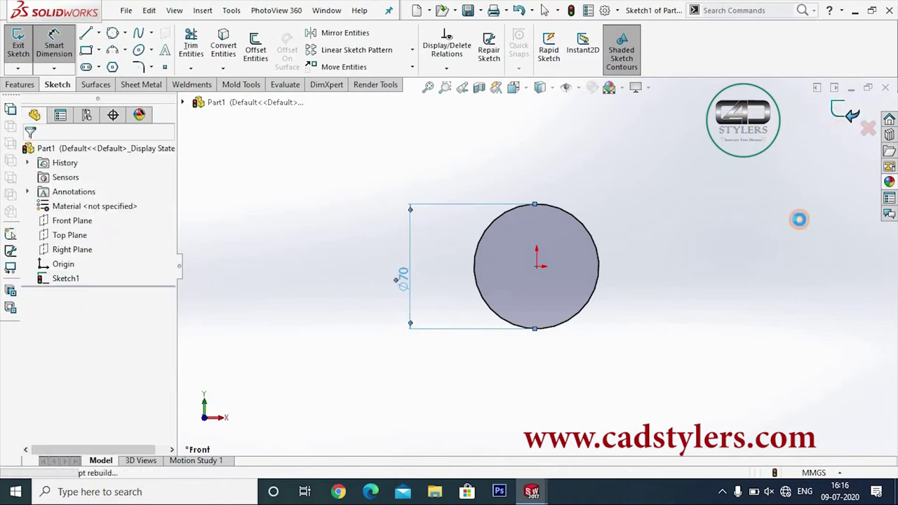
- Create Plane1 offset 5 mm from the Front Plane
left_click(79, 280)
left_click(70, 220)
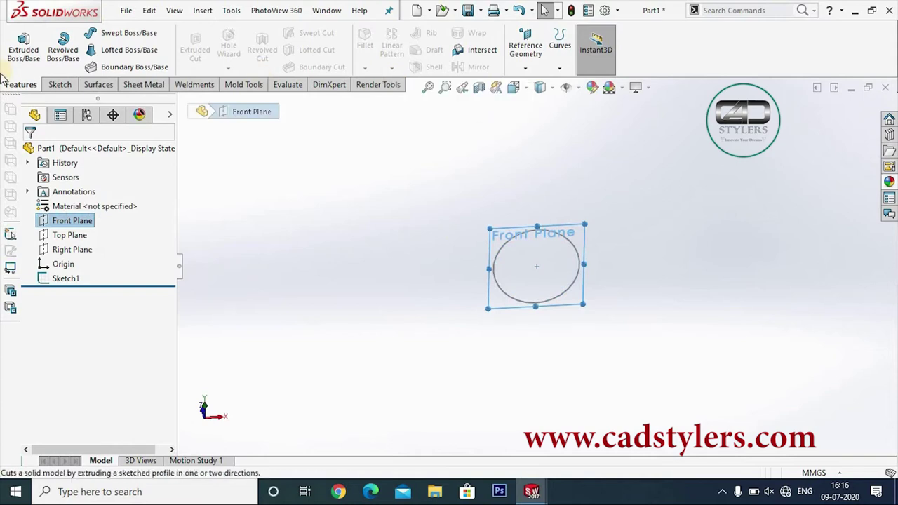
left_click(526, 45)
left_click(537, 84)
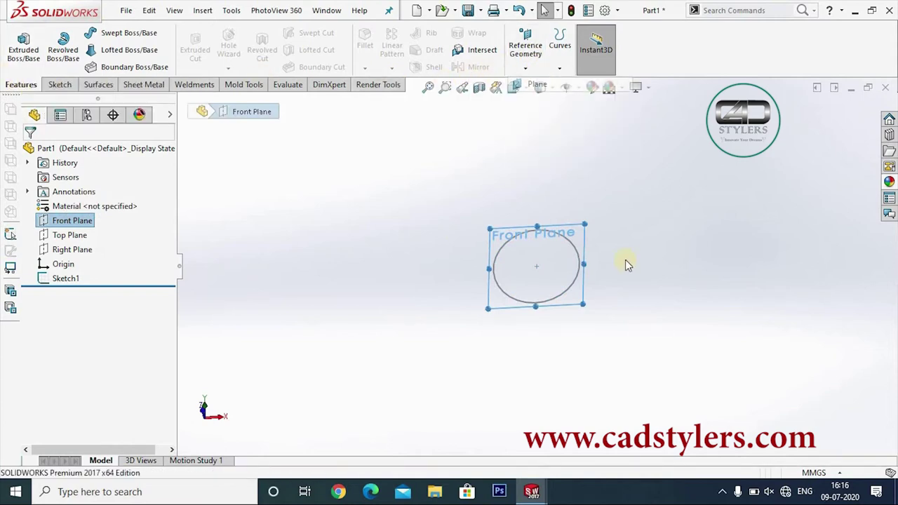
middle_click_drag(648, 310, 529, 295)
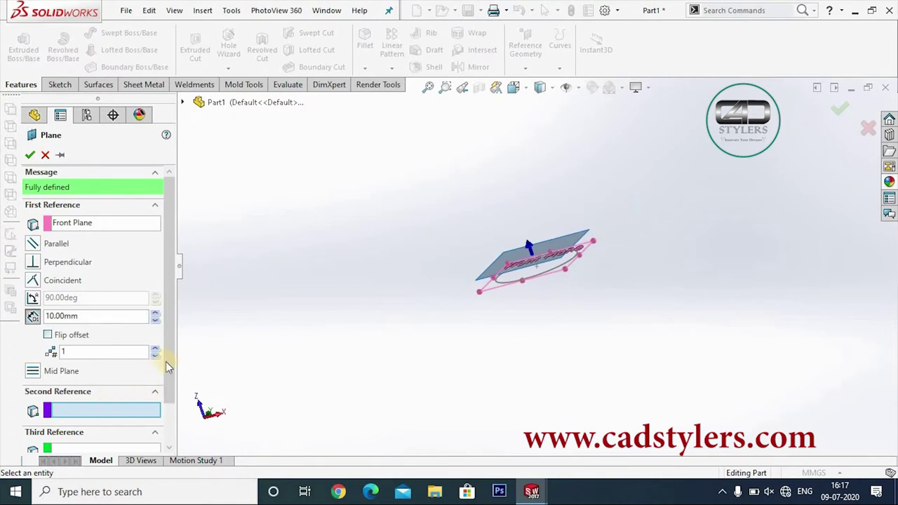
scroll(173, 393, "down", 2)
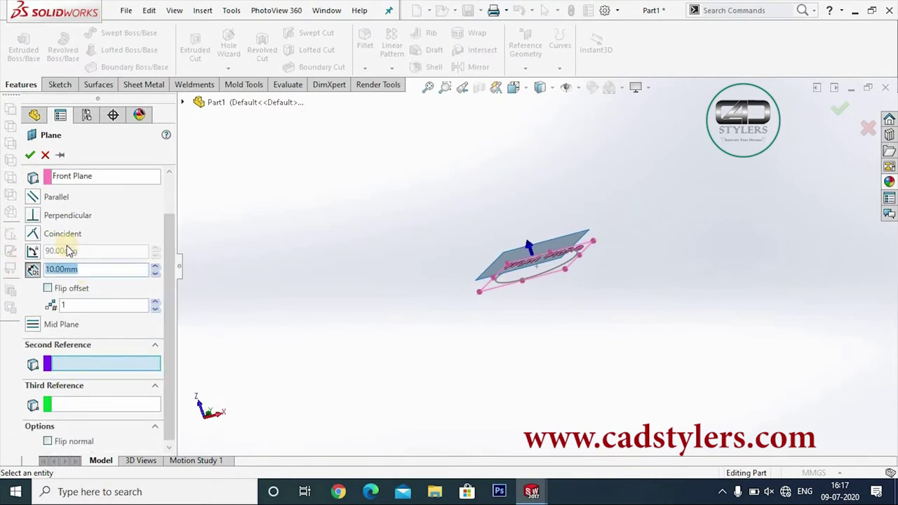
left_click(96, 269)
type("5")
key("Return")
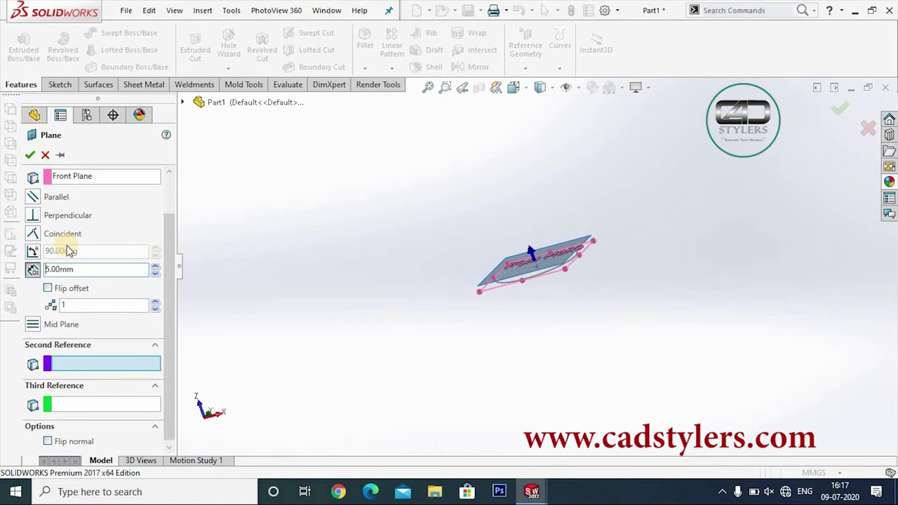
left_click(31, 156)
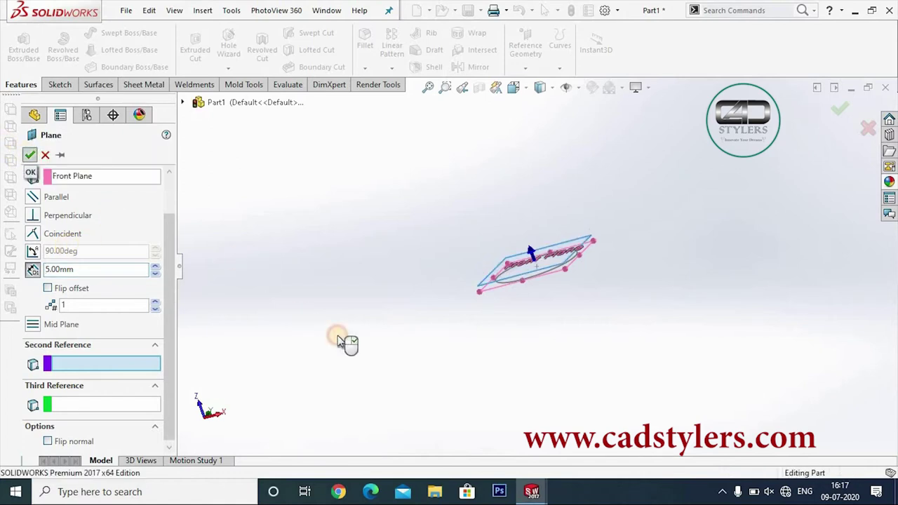
- Start a sketch on Plane1, view it normal, and draw a circle at the origin
right_click(574, 223)
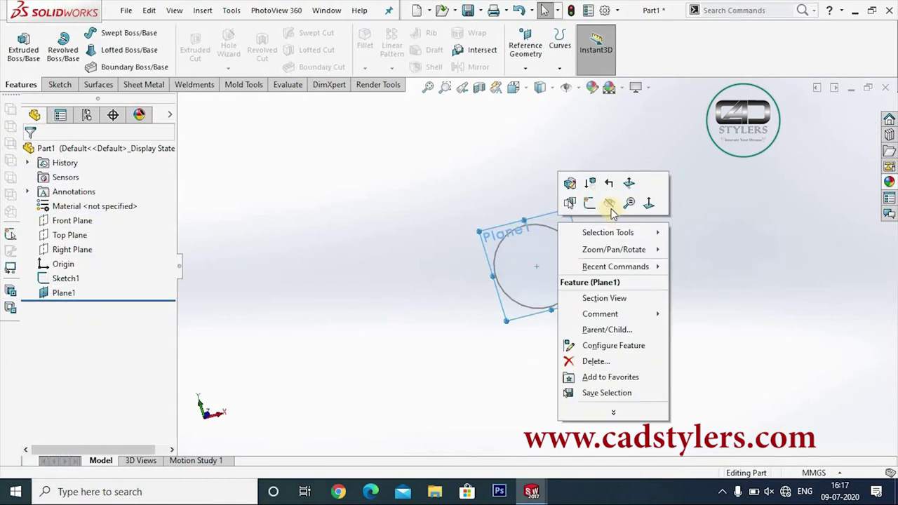
left_click(578, 201)
key("space")
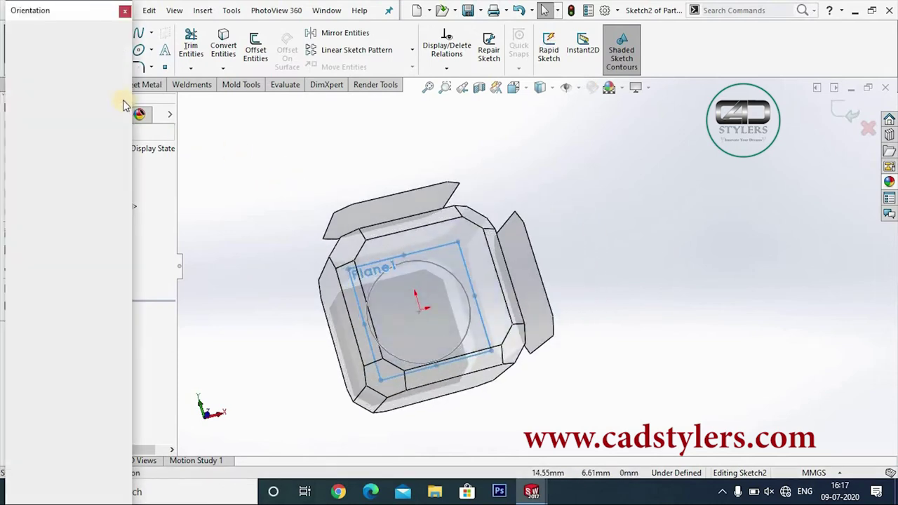
left_click(120, 70)
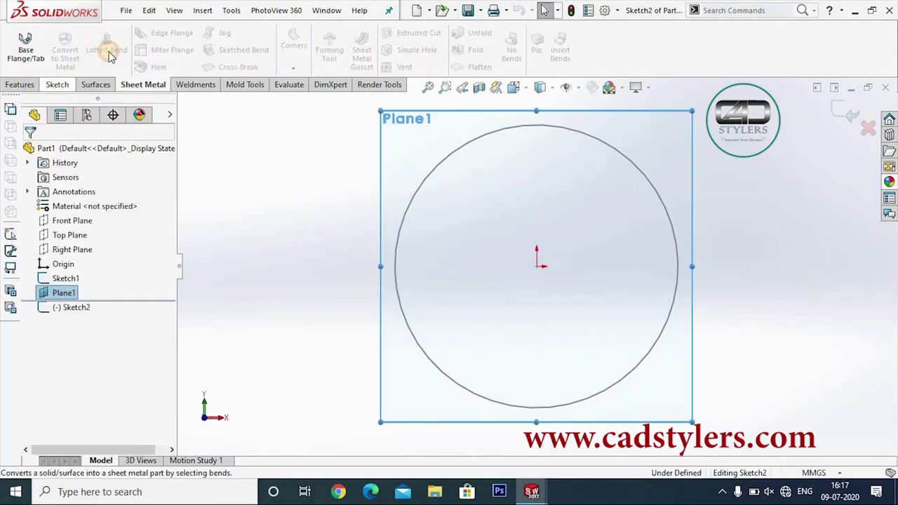
left_click(57, 84)
left_click(113, 32)
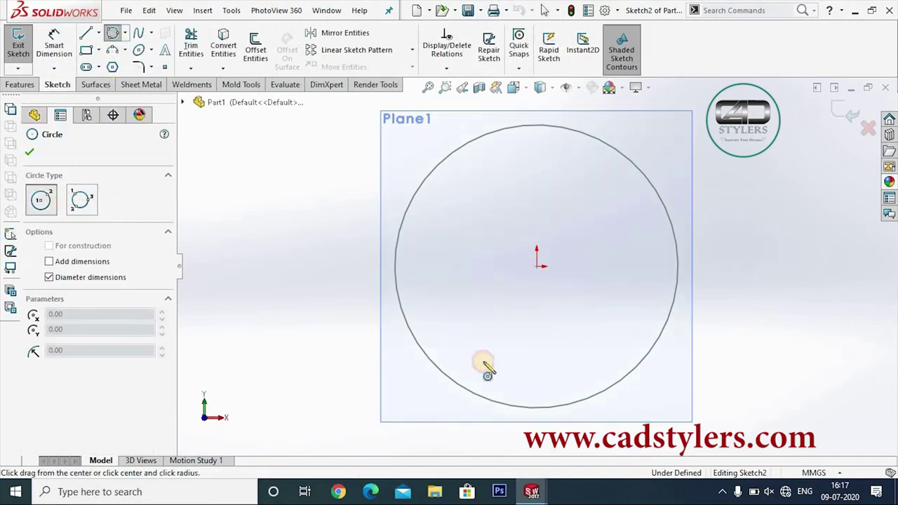
left_click(537, 266)
left_click(592, 204)
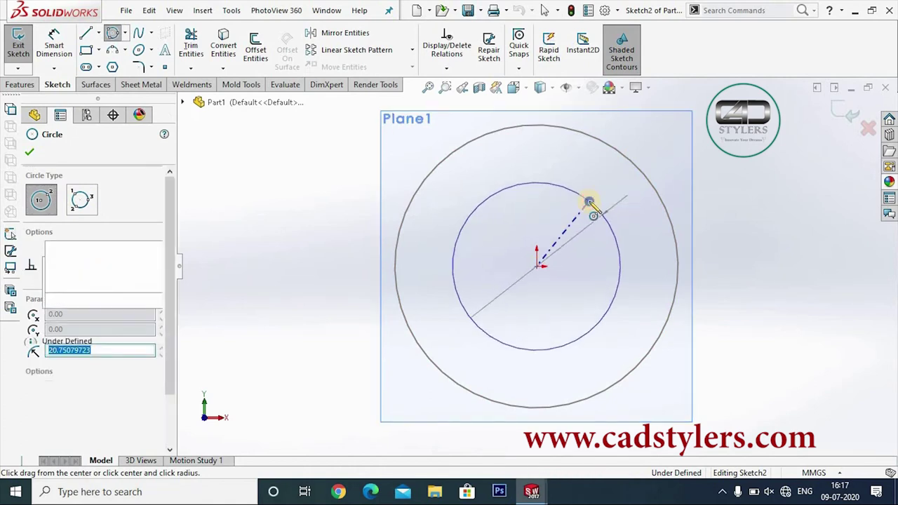
right_click(593, 205)
left_click(605, 211)
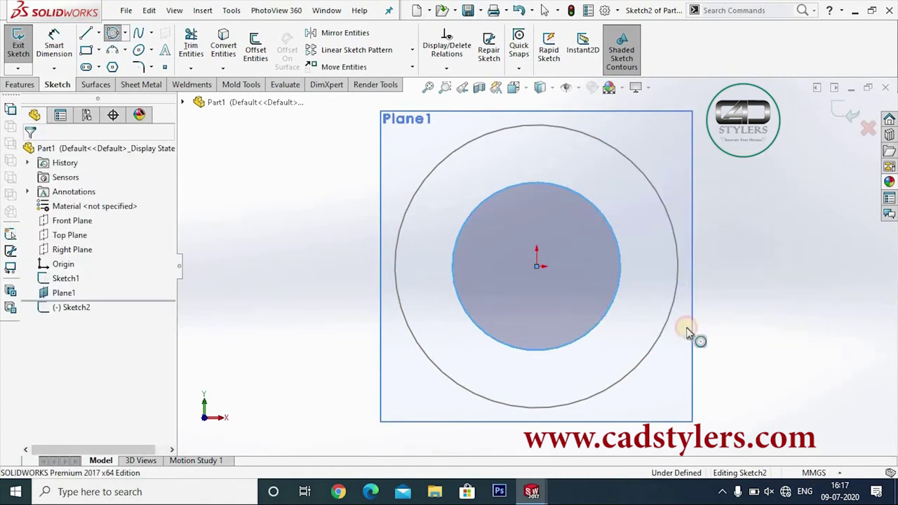
- Dimension the Plane1 circle to a 67 mm diameter
left_click(54, 46)
left_click(452, 280)
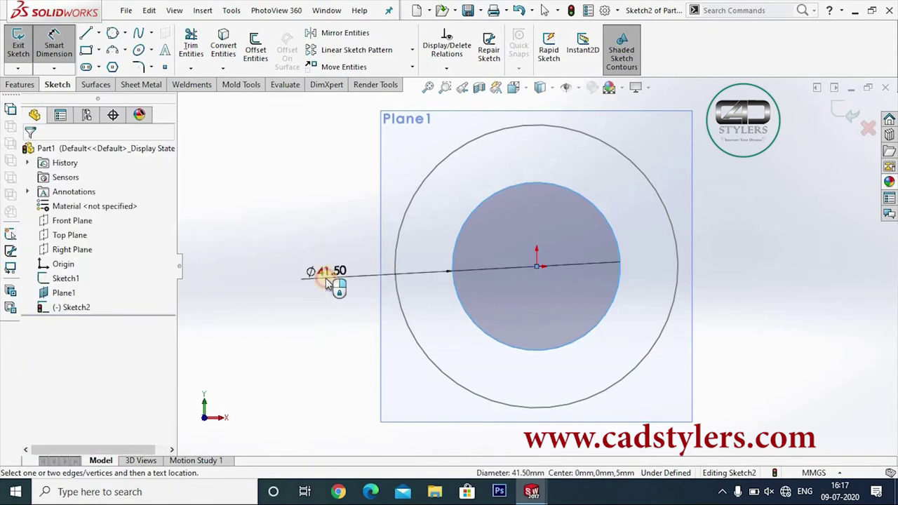
left_click(327, 279)
type("67")
key("Return")
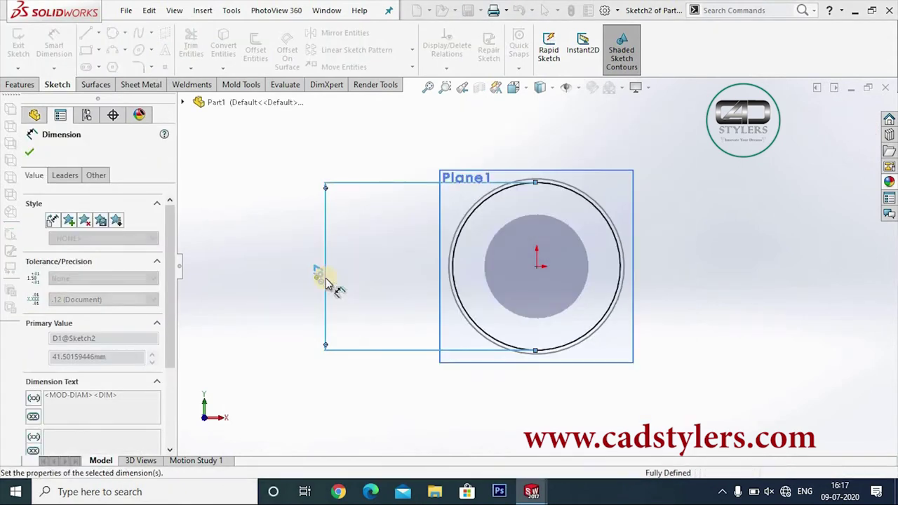
key("Escape")
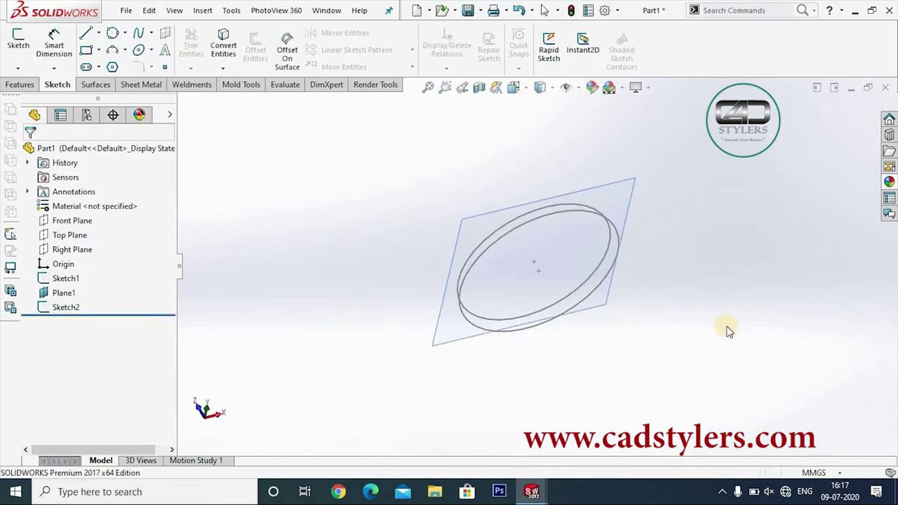
left_click(62, 221)
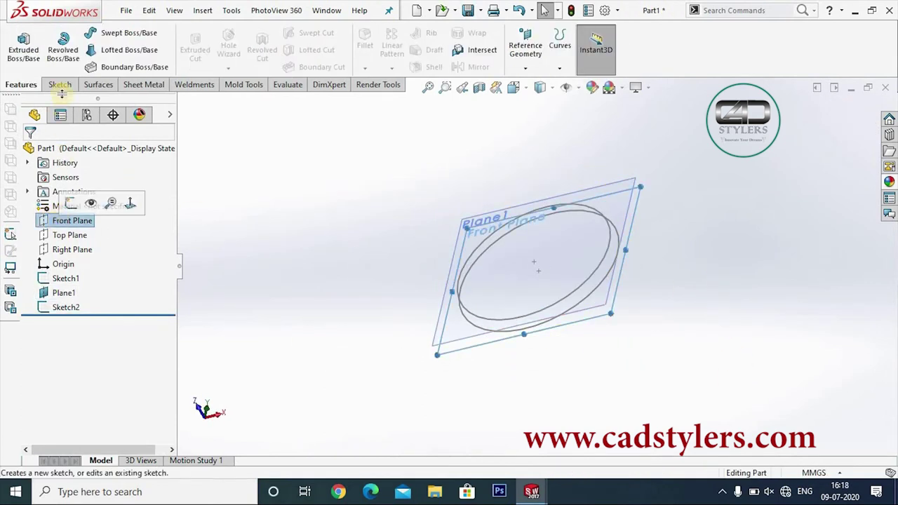
- Create Plane2 offset 8 mm from the Front Plane
left_click(525, 63)
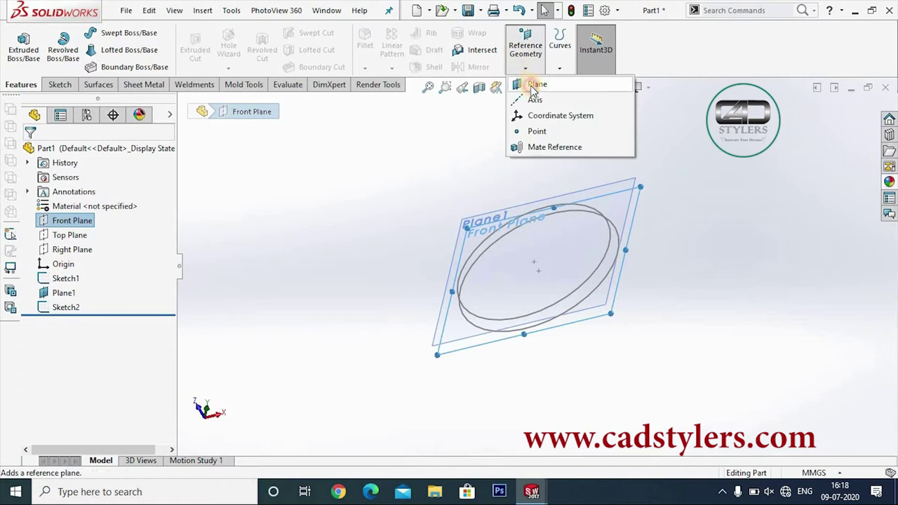
left_click(537, 84)
mouse_move(650, 387)
middle_mouse_down()
mouse_move(622, 354)
mouse_move(237, 374)
middle_mouse_up()
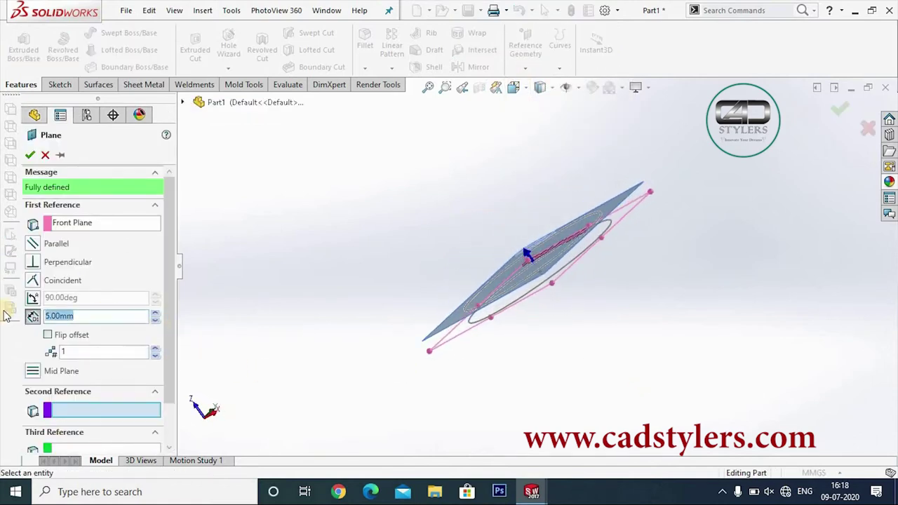
type("8")
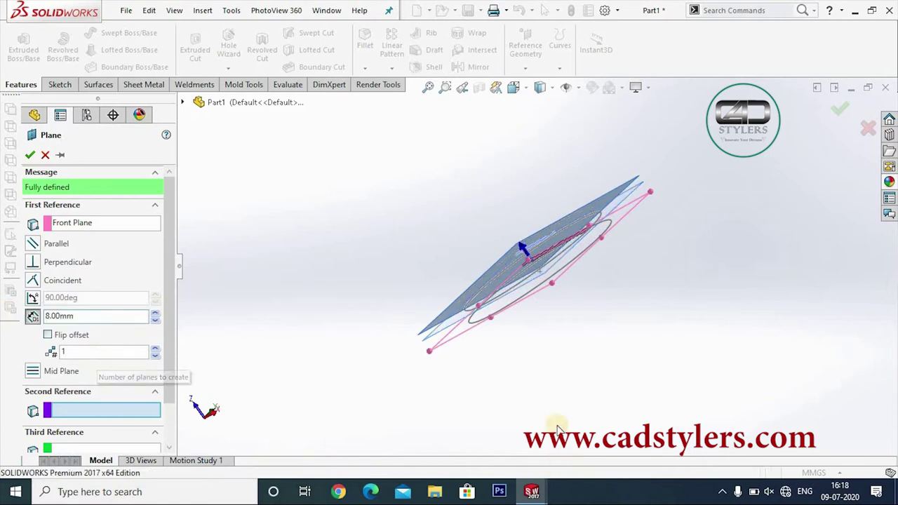
middle_click_drag(573, 317, 566, 335)
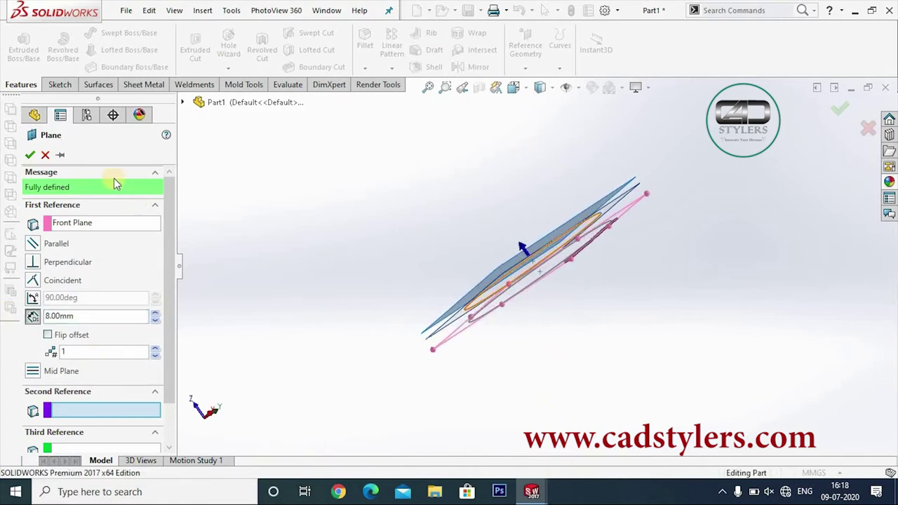
left_click(30, 155)
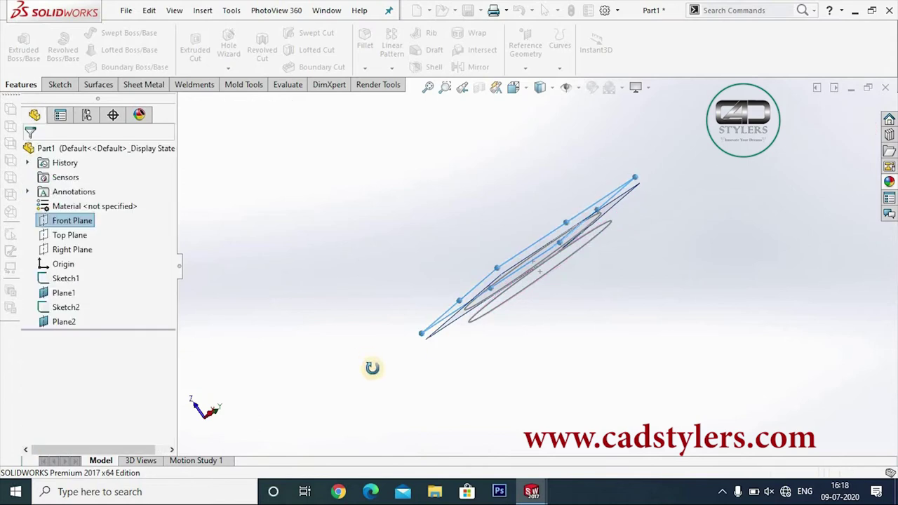
- Start a sketch on Plane2 and draw a small circle at the origin
middle_click_drag(371, 366, 678, 202)
right_click(678, 203)
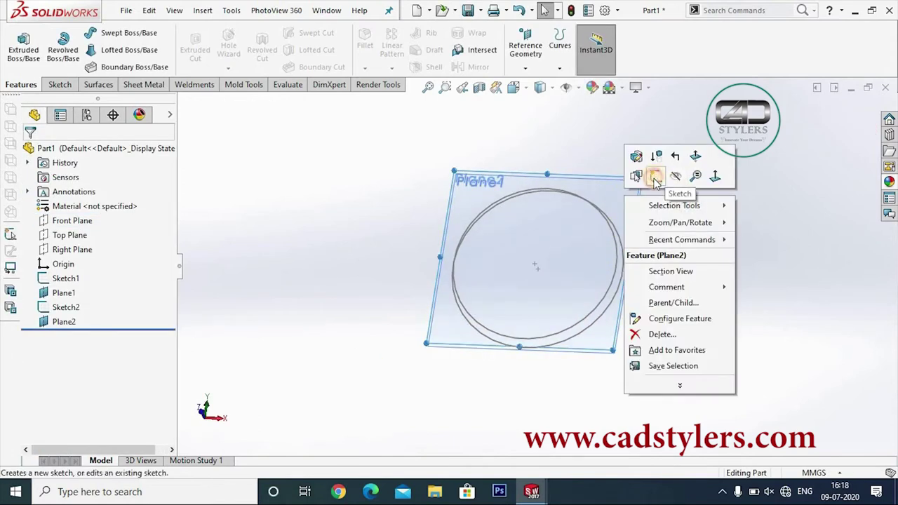
left_click(655, 177)
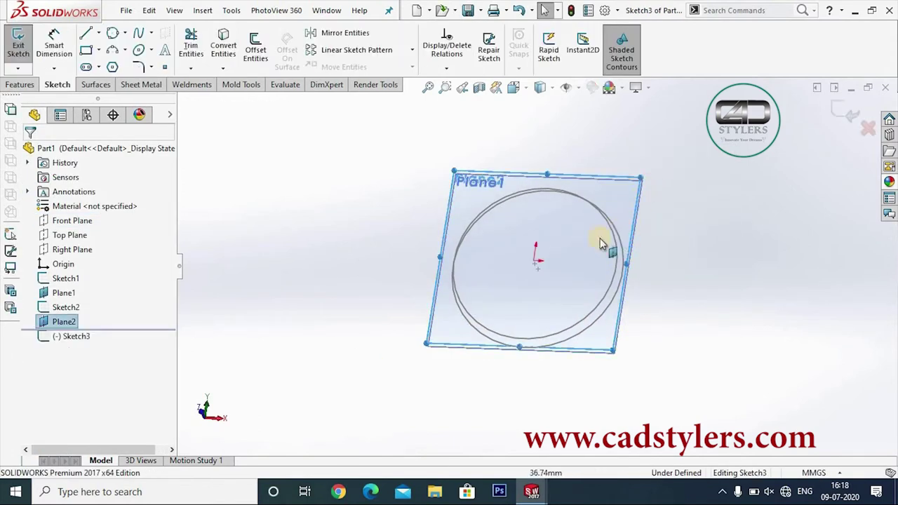
left_click(115, 33)
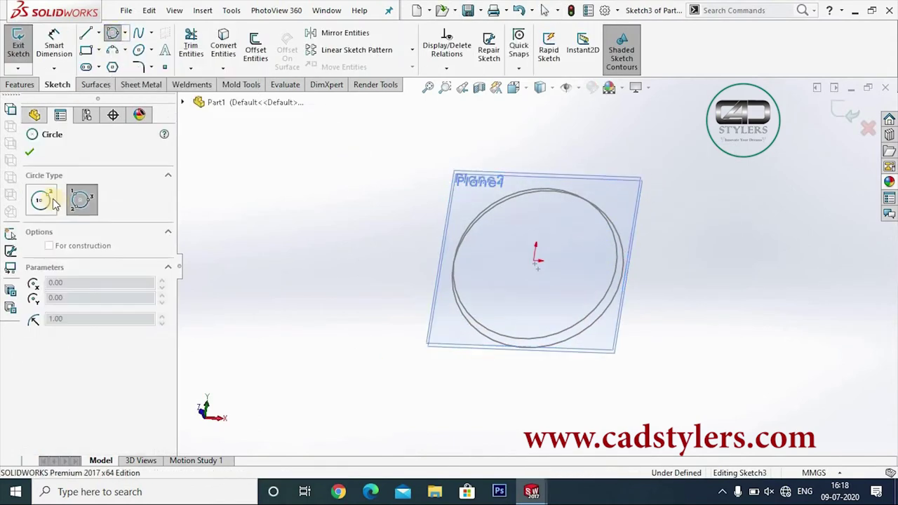
left_click(541, 254)
key("Escape")
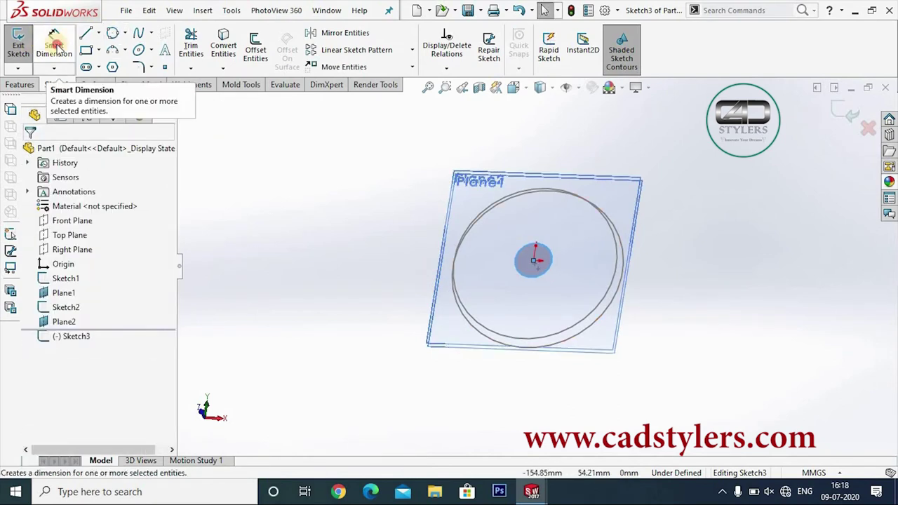
- Dimension the Plane2 circle to a 10 mm diameter and finish the sketch
left_click(54, 42)
left_click(463, 312)
left_click(508, 300)
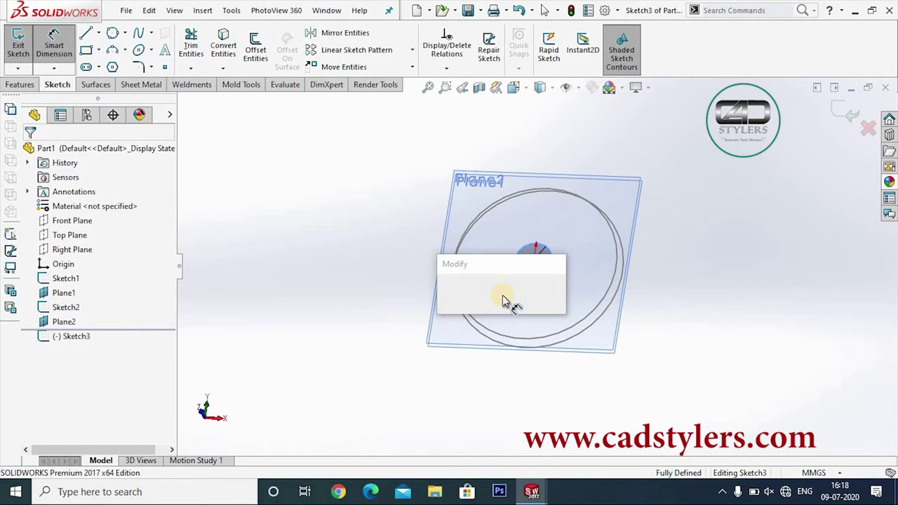
type("10")
scroll(500, 295, "down", 2)
key("Return")
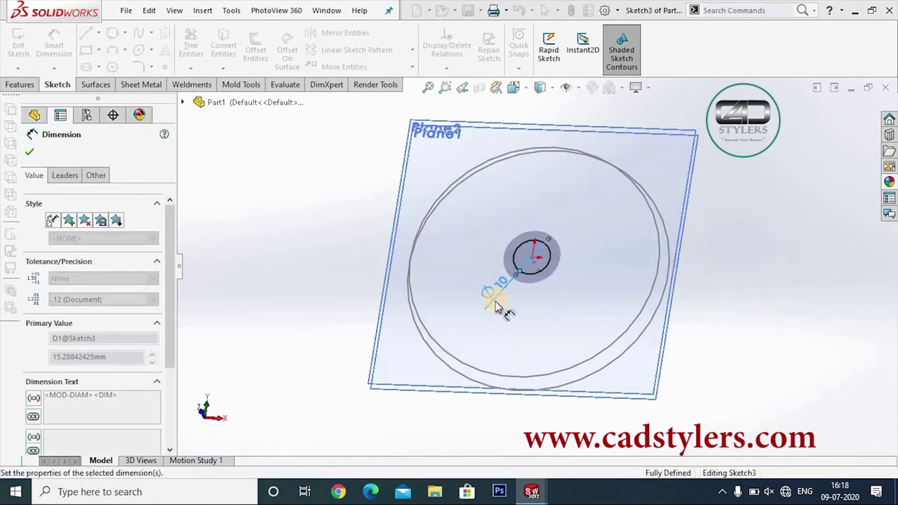
key("Escape")
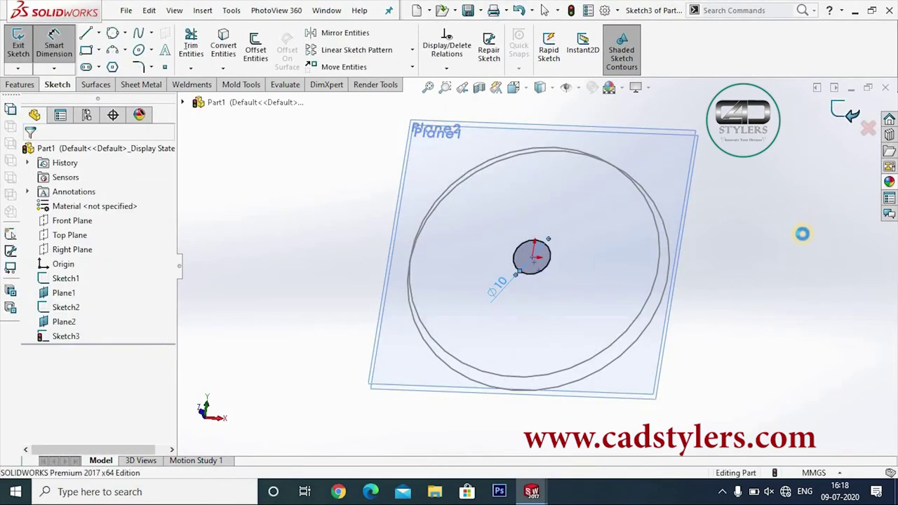
mouse_move(788, 397)
middle_mouse_down()
mouse_move(732, 257)
mouse_move(746, 313)
middle_mouse_up()
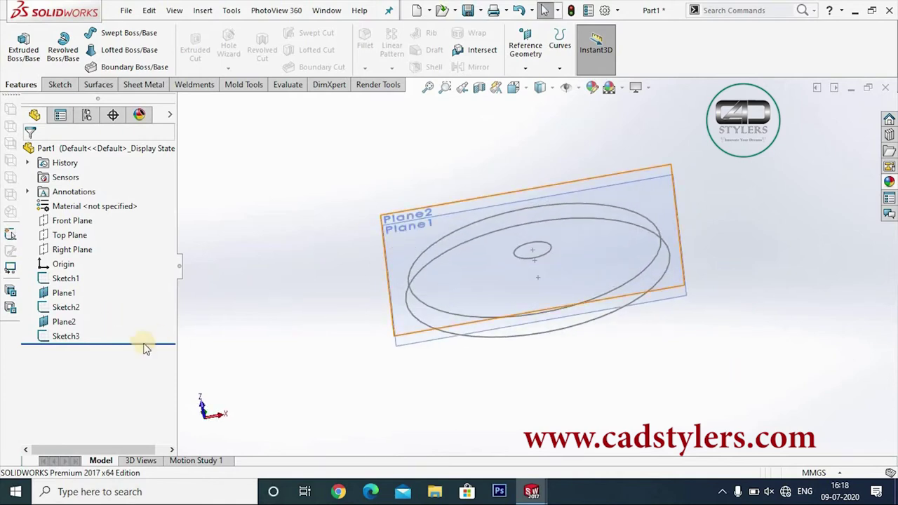
- Offset Plane3 100 mm from Plane2 and open Sketch4 on it
middle_click_drag(145, 349, 271, 351)
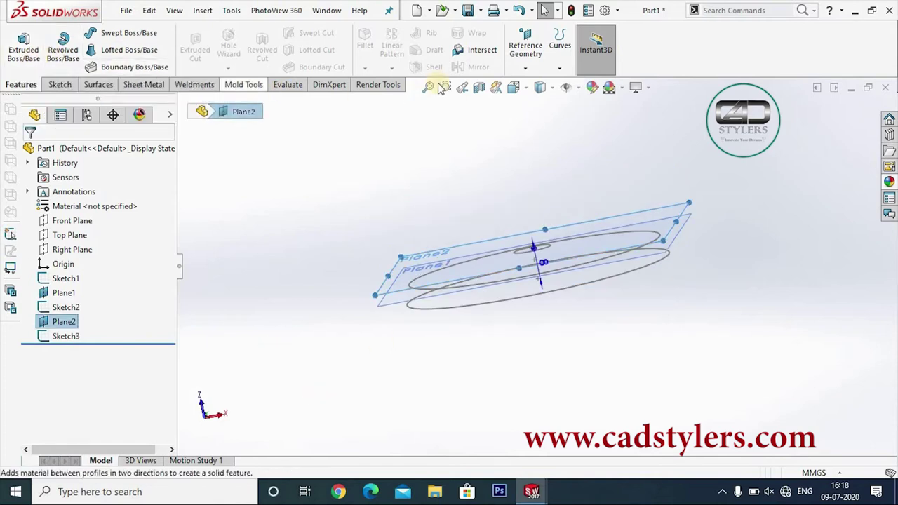
left_click(528, 68)
left_click(538, 84)
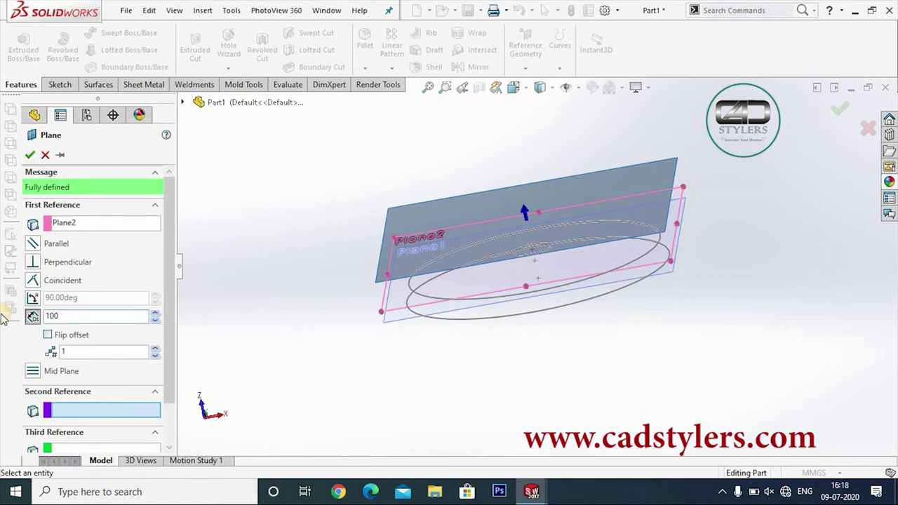
key("Return")
scroll(478, 399, "up", 2)
scroll(479, 393, "up", 2)
mouse_move(477, 337)
middle_mouse_down()
mouse_move(477, 306)
mouse_move(479, 323)
middle_mouse_up()
left_click(30, 156)
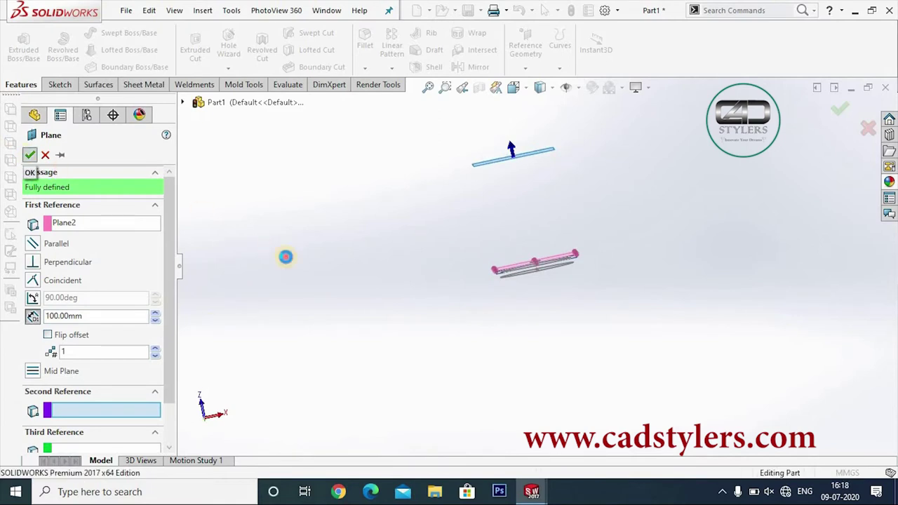
right_click(505, 203)
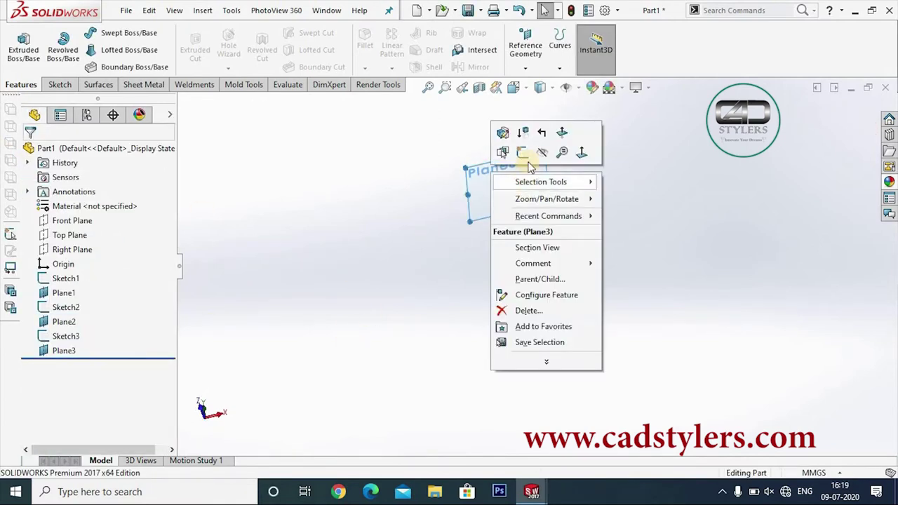
left_click(521, 153)
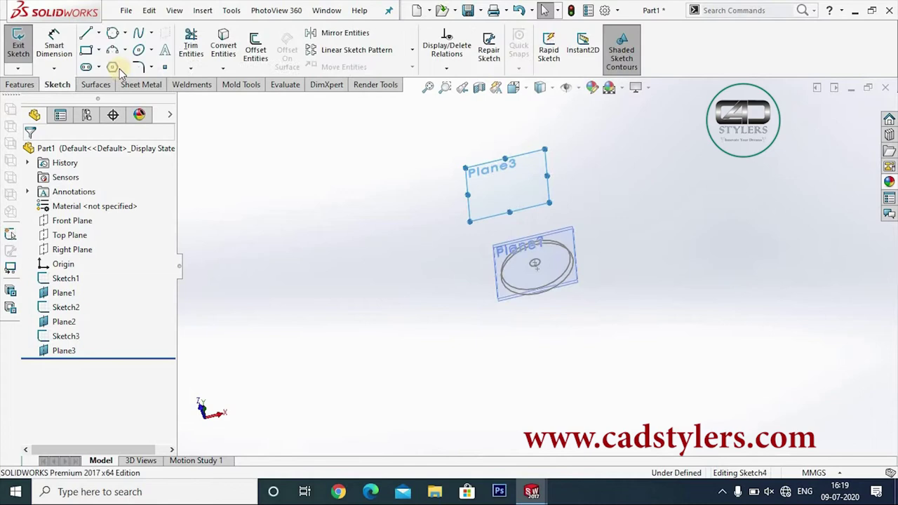
- Draw a centre-point circle at the Plane3 origin
left_click(112, 33)
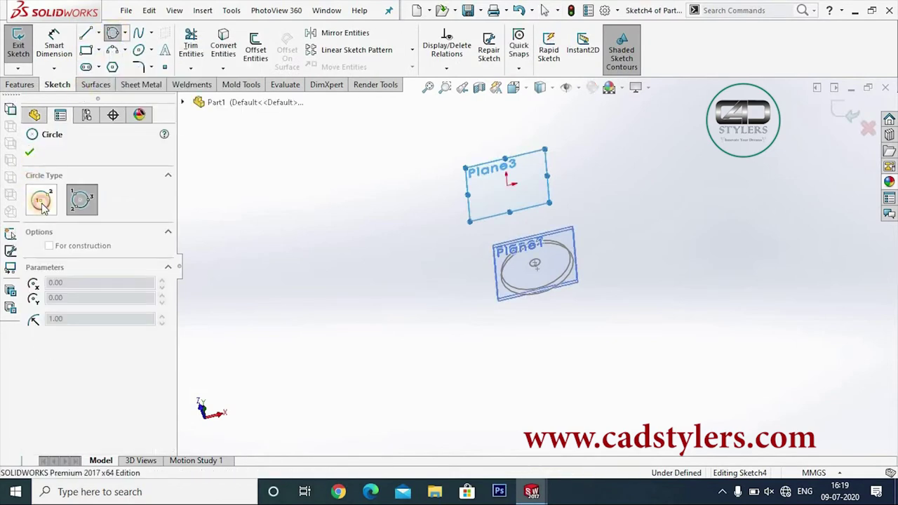
left_click(42, 202)
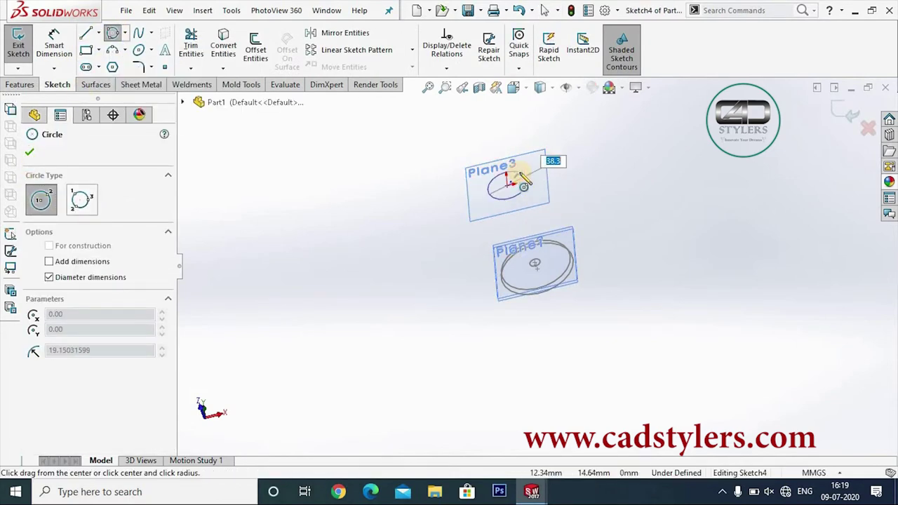
left_click(524, 181)
key("Escape")
- Dimension the circle to a 10 mm diameter and exit the sketch
left_click(54, 46)
left_click(500, 195)
left_click(429, 217)
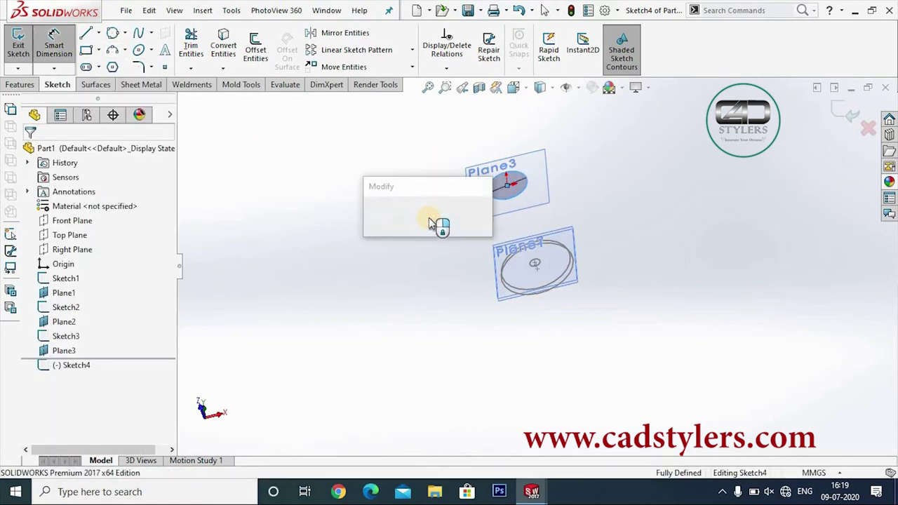
type("10")
key("Return")
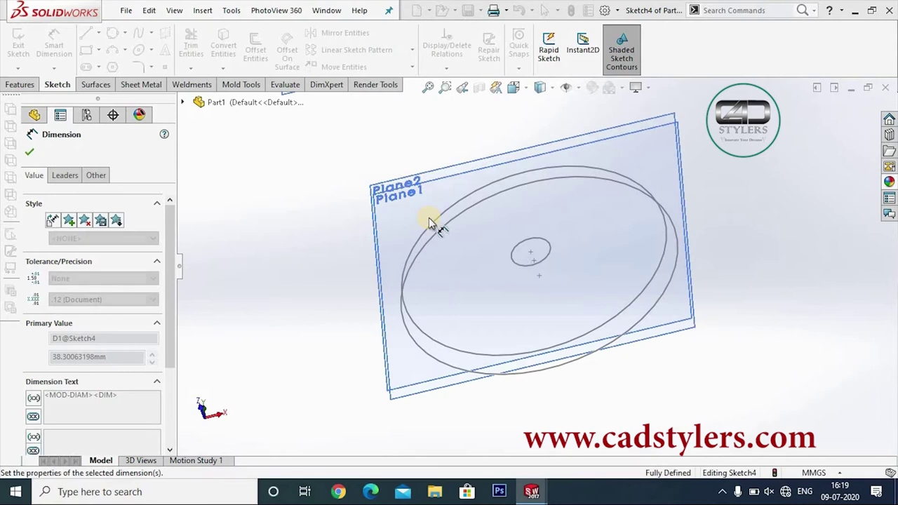
scroll(520, 330, "up", 2)
scroll(513, 235, "up", 2)
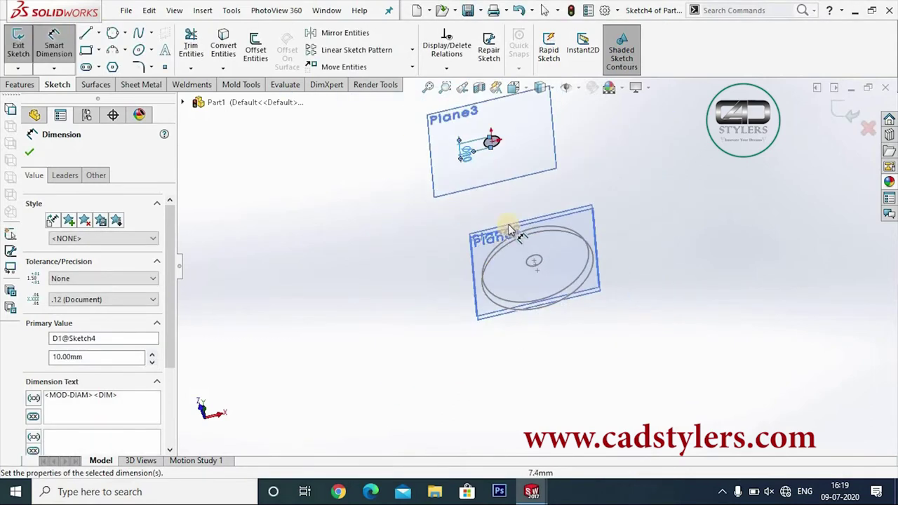
scroll(505, 175, "down", 3)
scroll(516, 184, "up", 2)
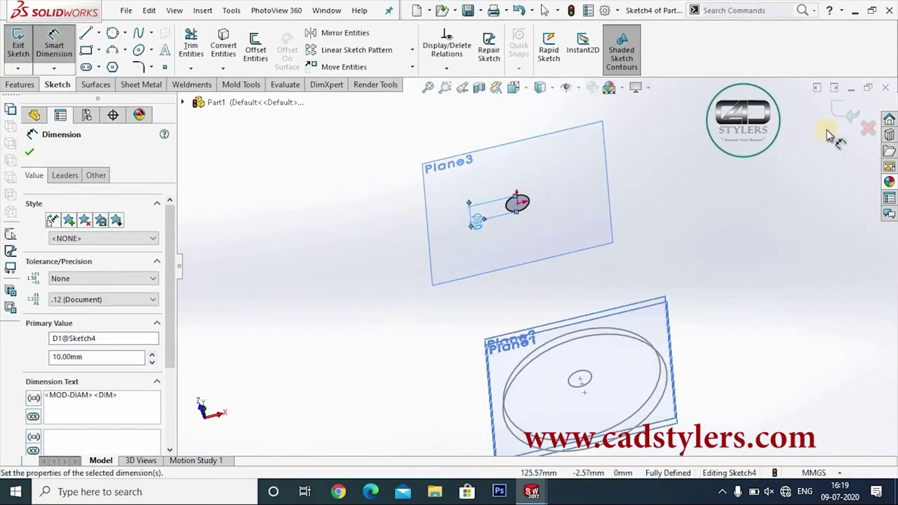
left_click(845, 112)
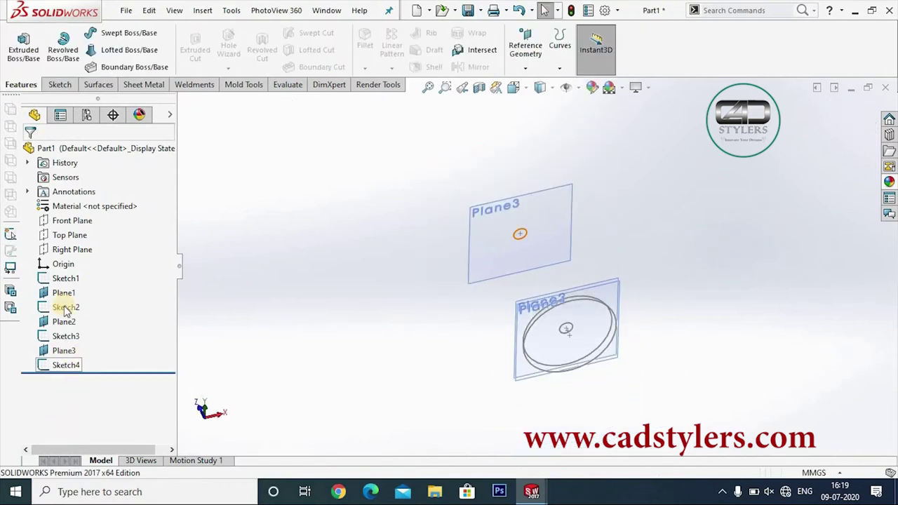
- Create Plane4 offset 3 mm from Plane3 and start a sketch on it
left_click(519, 238)
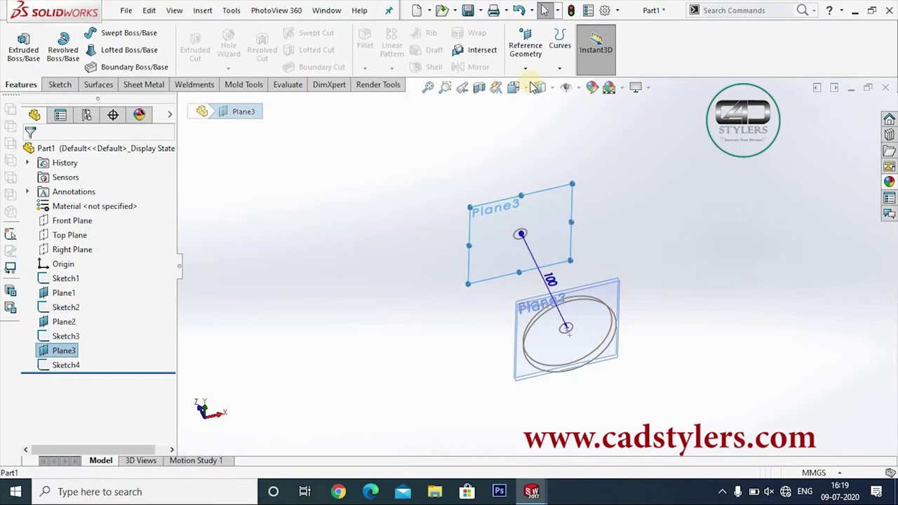
left_click(526, 49)
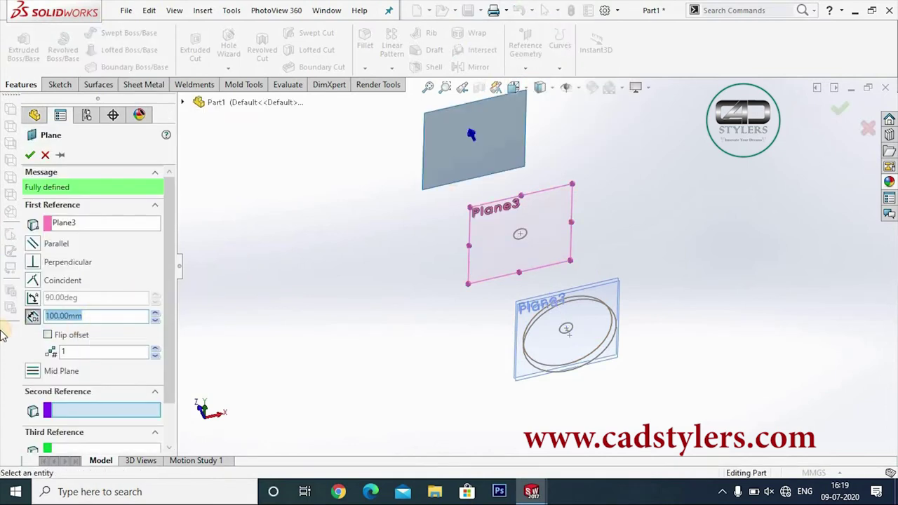
type("3")
key("Return")
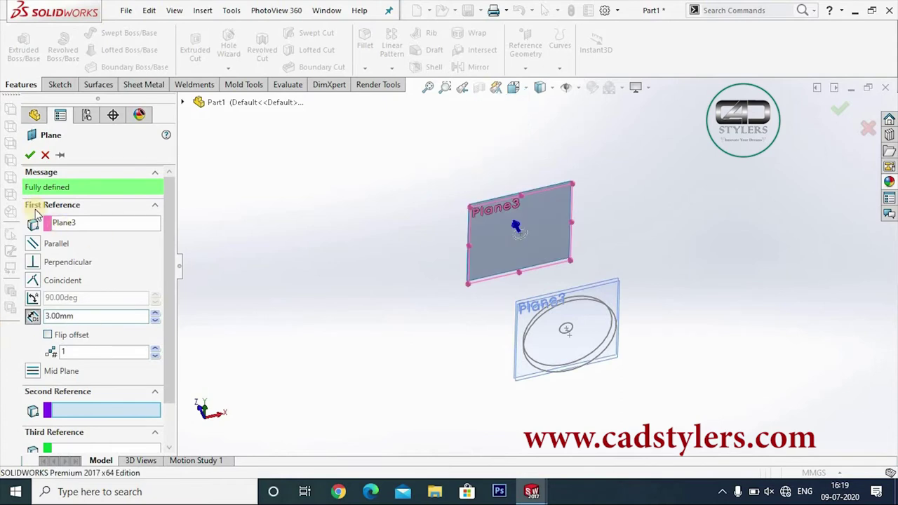
right_click(371, 335)
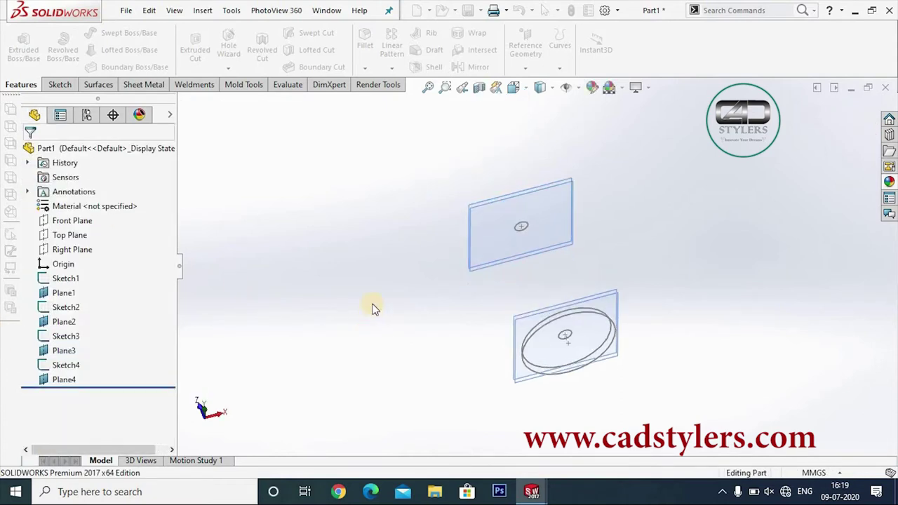
left_click(588, 196)
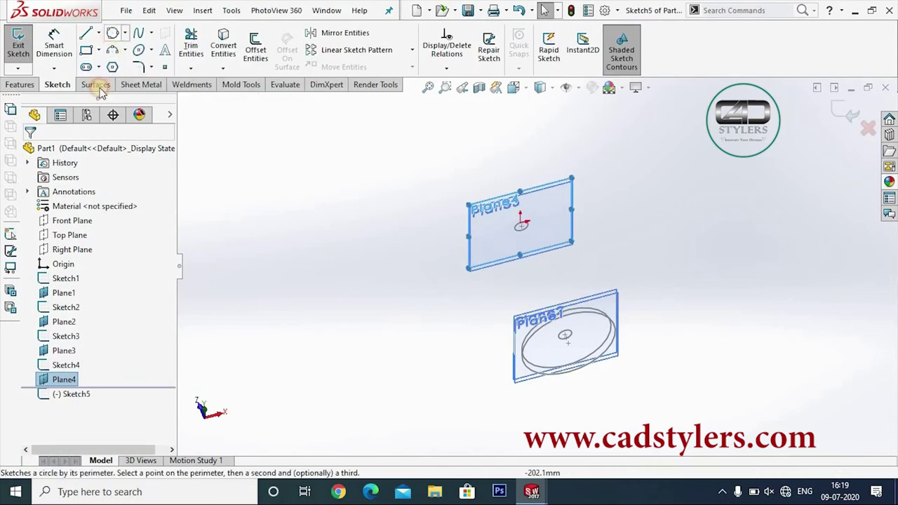
- Draw a centre-point circle at the Plane4 origin
left_click(113, 33)
left_click(43, 202)
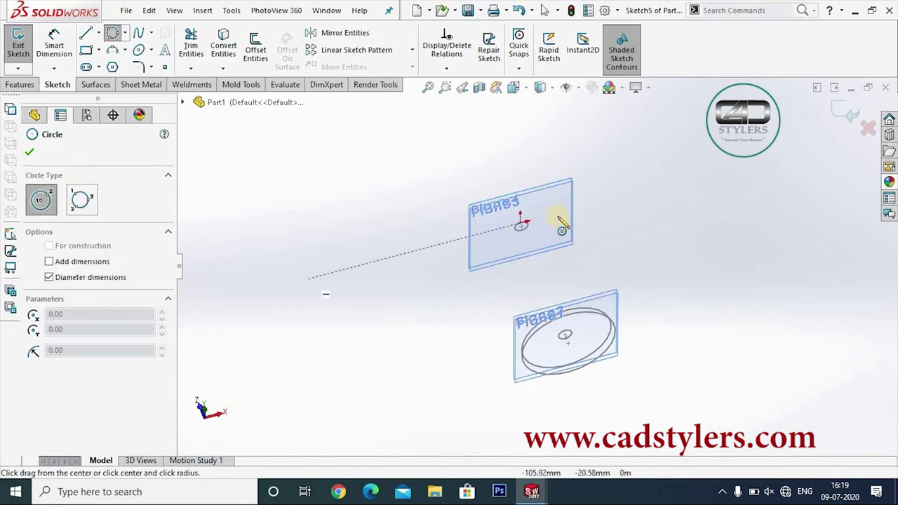
scroll(525, 232, "down", 2)
scroll(518, 228, "down", 3)
left_click(511, 216)
left_click(556, 159)
right_click(555, 159)
left_click(575, 170)
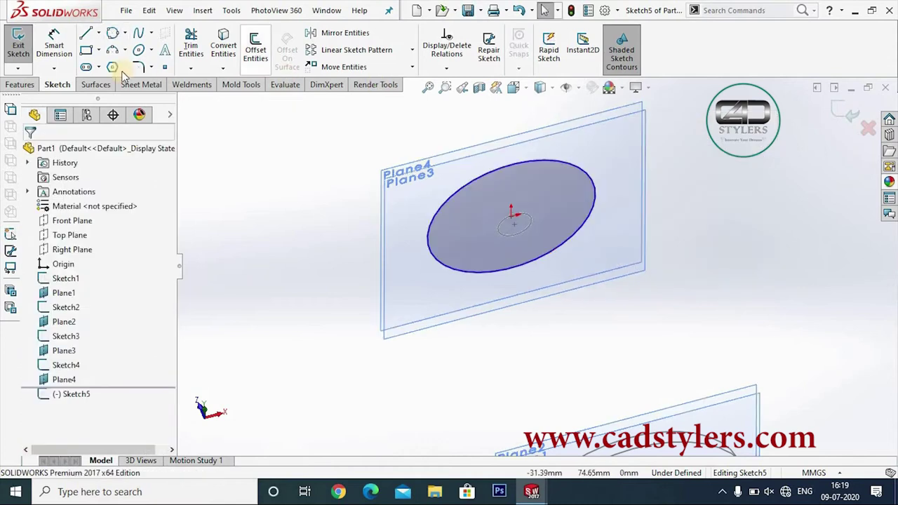
- Dimension the circle to a 65 mm diameter and exit the sketch
left_click(54, 43)
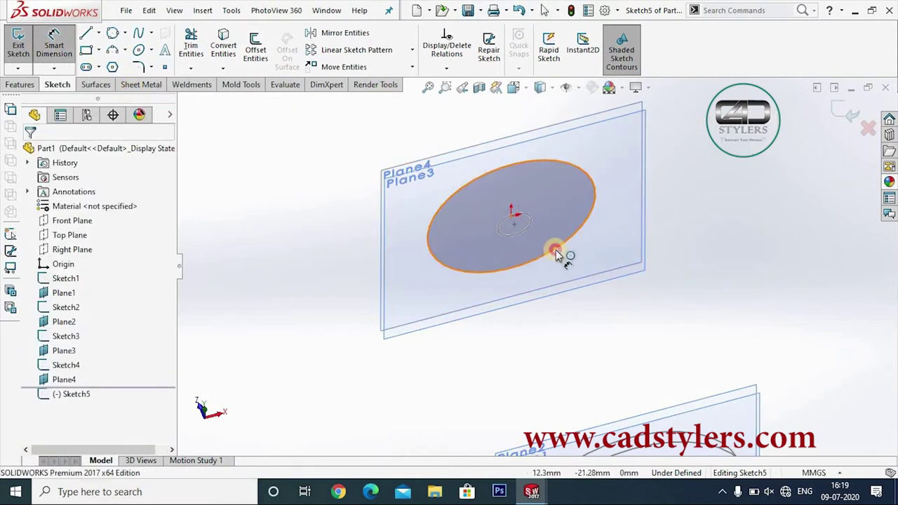
left_click(555, 253)
left_click(618, 232)
type("65")
key("Return")
mouse_move(685, 238)
middle_mouse_down()
mouse_move(703, 268)
mouse_move(772, 220)
mouse_move(648, 242)
middle_mouse_up()
left_click(846, 114)
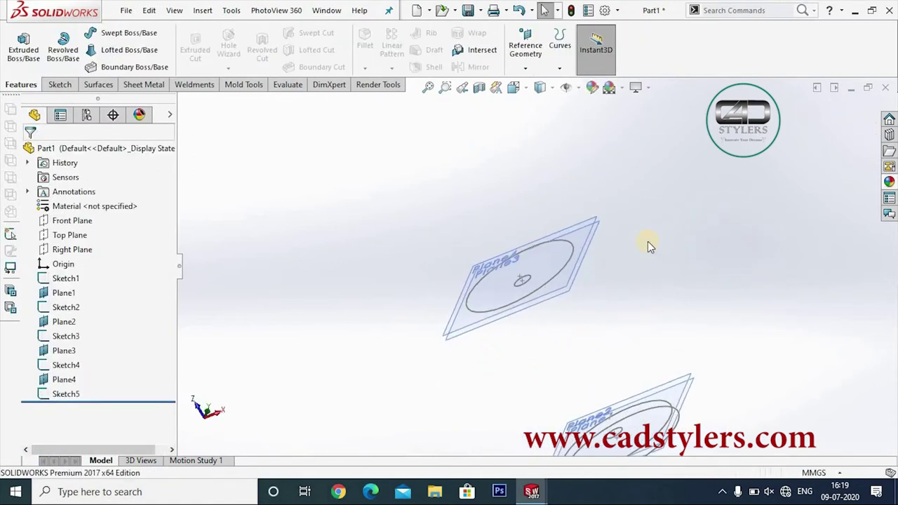
- Create Plane5 offset 80 mm from Plane4
left_click(585, 239)
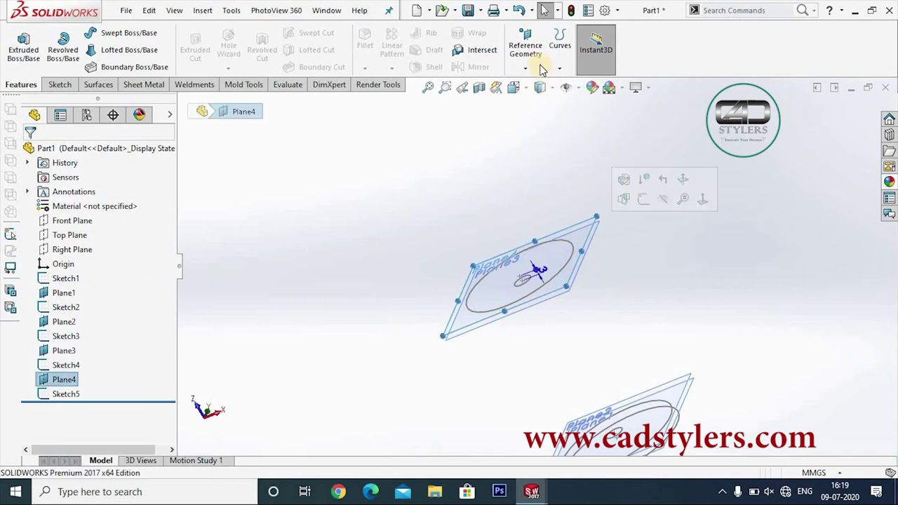
left_click(525, 50)
left_click(537, 86)
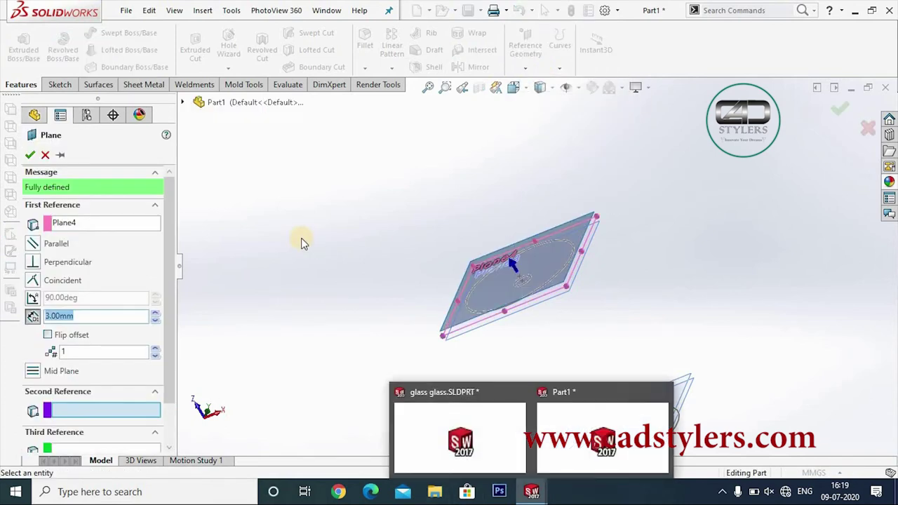
left_click(105, 316)
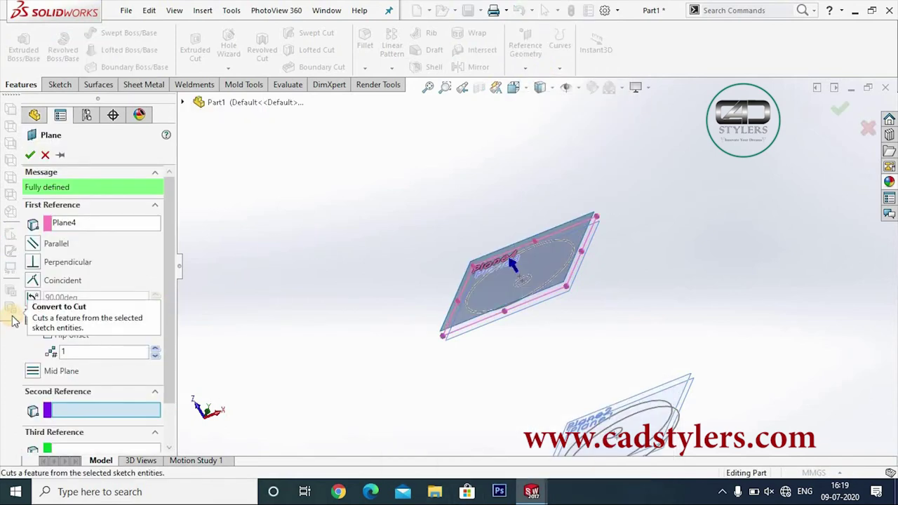
key("Return")
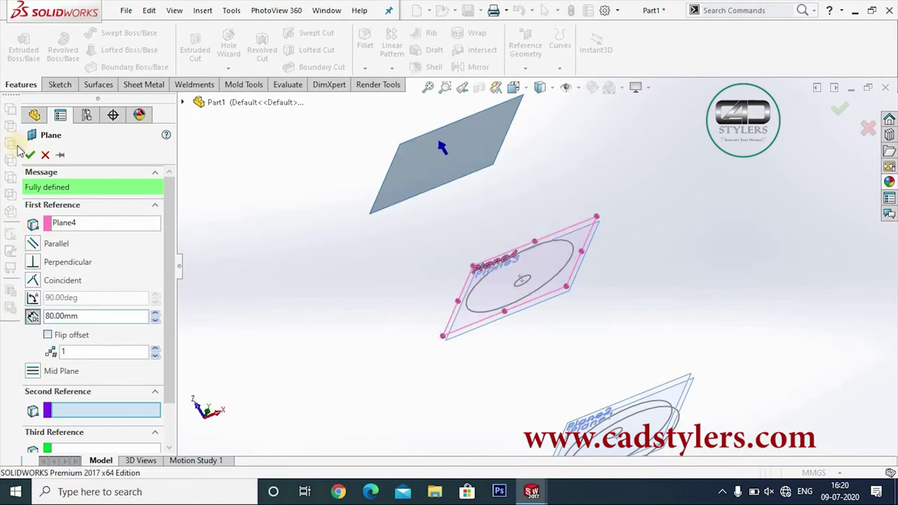
left_click(30, 154)
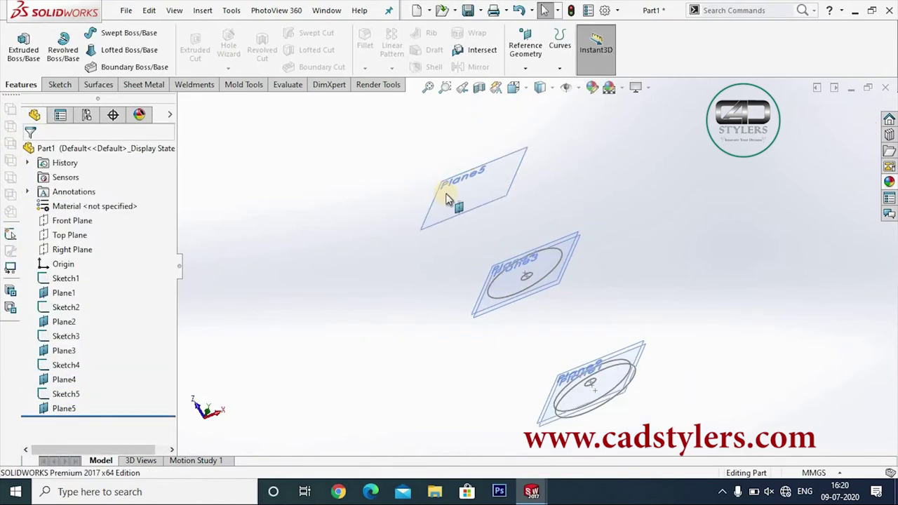
- View Plane5 normal, start a sketch, and place a centre circle at the origin
right_click(447, 199)
left_click(535, 177)
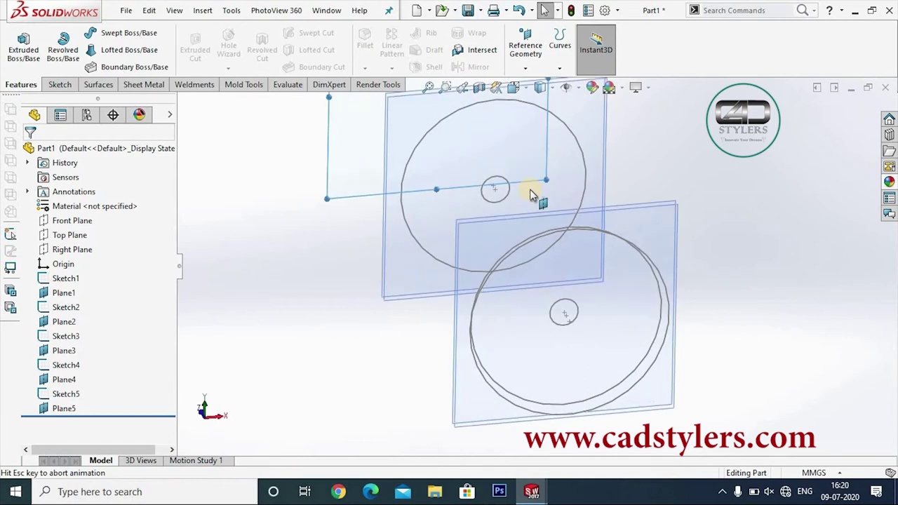
left_click(60, 84)
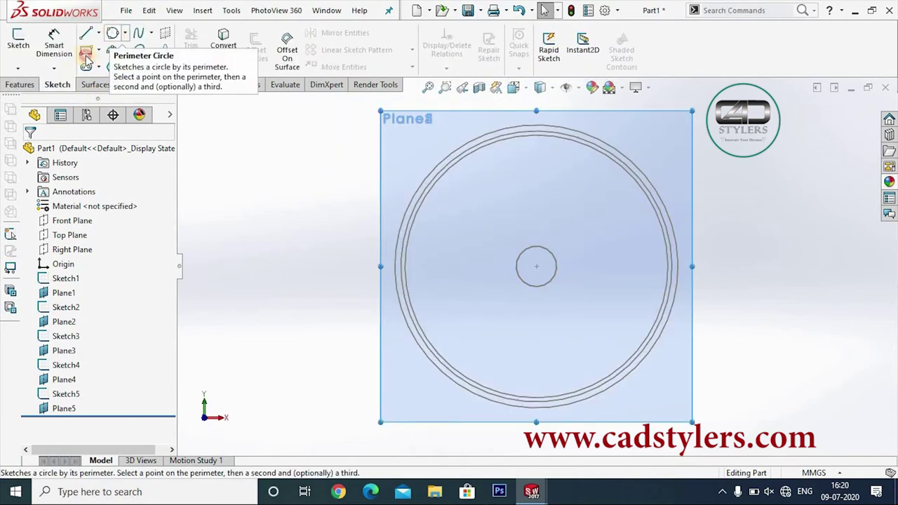
left_click(113, 33)
left_click(57, 204)
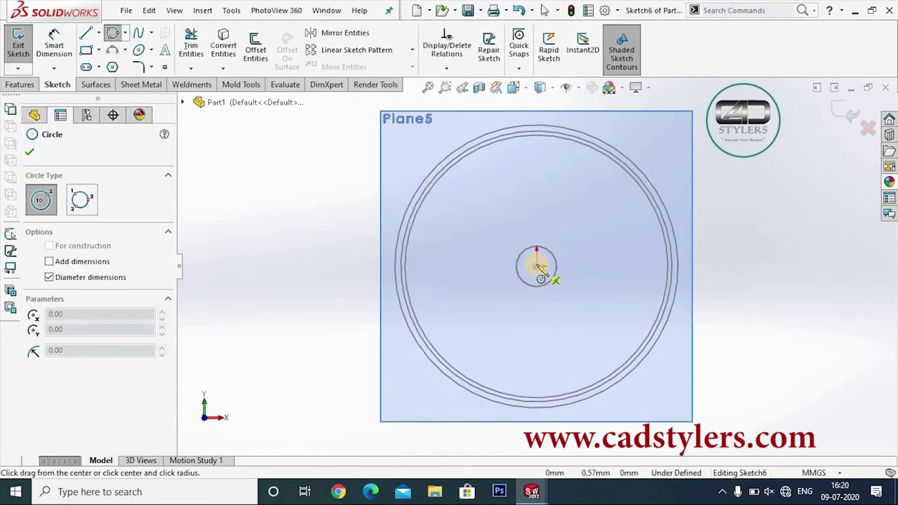
left_click(546, 199)
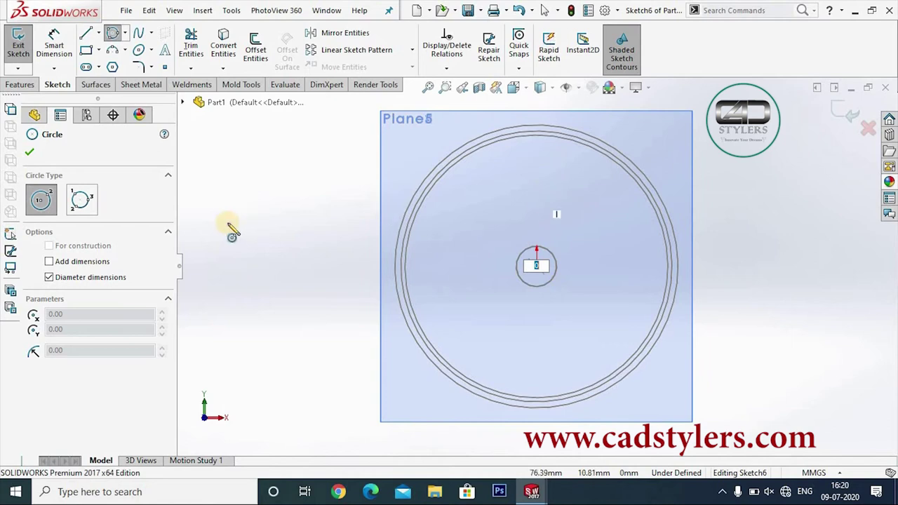
- Size the circle to a 63 mm diameter and exit the sketch
left_click(326, 279)
type("6")
key("Return")
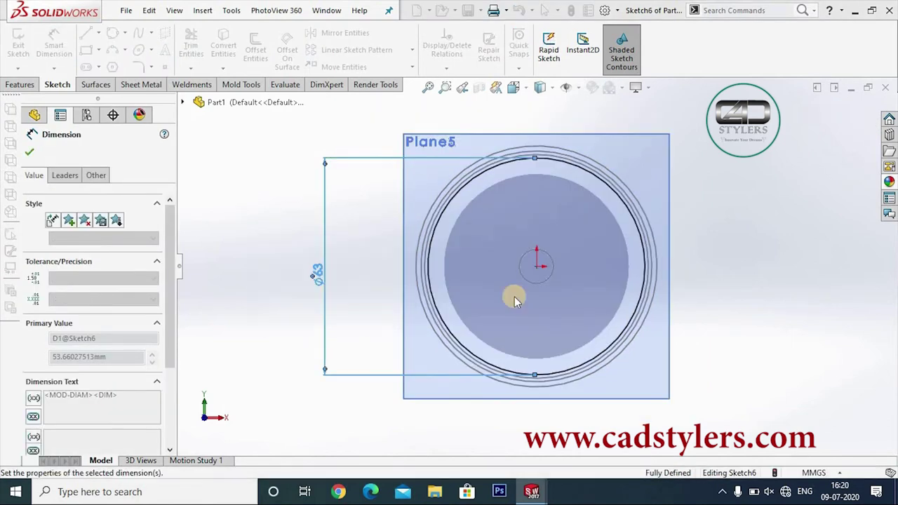
left_click(836, 116)
mouse_move(727, 341)
middle_mouse_down()
mouse_move(692, 260)
mouse_move(673, 241)
mouse_move(655, 238)
mouse_move(631, 263)
mouse_move(726, 220)
mouse_move(684, 316)
middle_mouse_up()
mouse_move(617, 339)
middle_mouse_down()
mouse_move(681, 360)
mouse_move(667, 331)
mouse_move(594, 377)
mouse_move(604, 308)
mouse_move(587, 392)
middle_mouse_up()
mouse_move(634, 331)
middle_mouse_down()
mouse_move(634, 343)
mouse_move(607, 337)
mouse_move(609, 293)
middle_mouse_up()
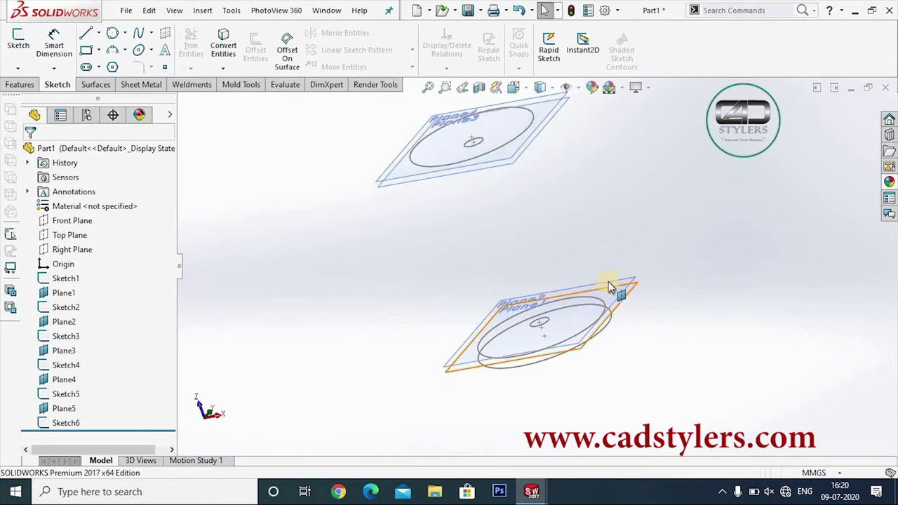
- Hide Plane1, Plane3, Plane4 and the remaining plane from the graphics area
right_click(609, 285)
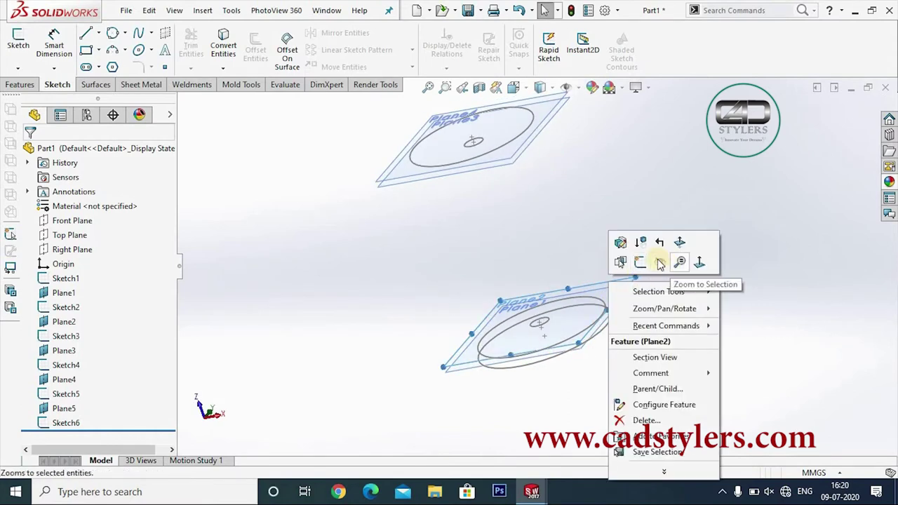
key("Escape")
right_click(638, 290)
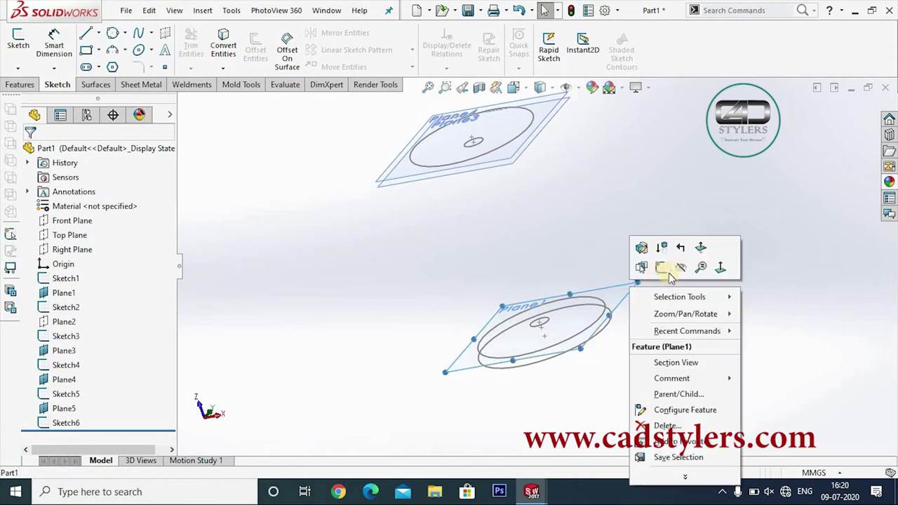
left_click(682, 270)
right_click(551, 153)
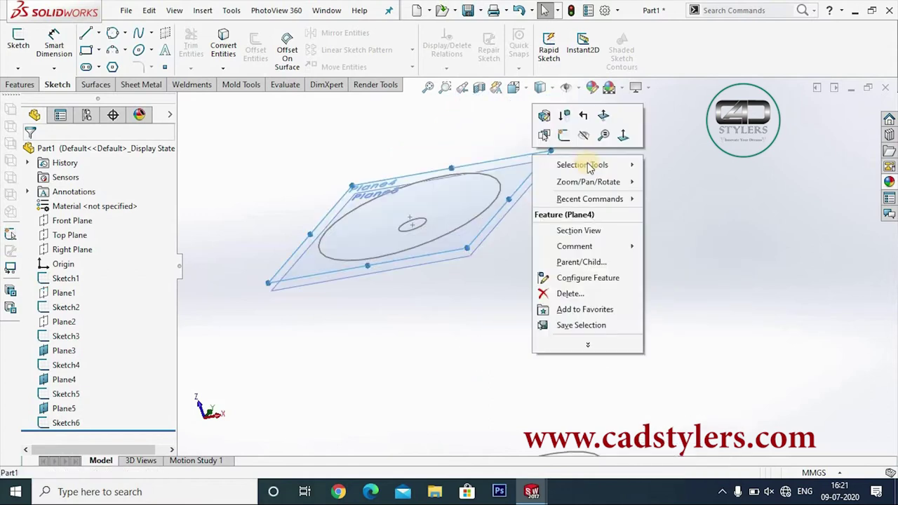
left_click(563, 161)
right_click(553, 162)
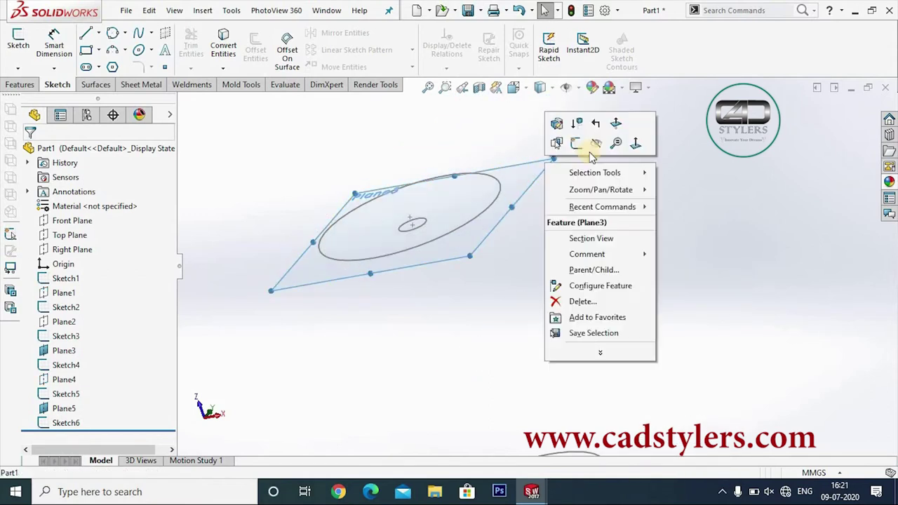
left_click(612, 250)
right_click(549, 181)
left_click(564, 158)
mouse_move(568, 194)
middle_mouse_down()
mouse_move(575, 259)
mouse_move(511, 225)
mouse_move(511, 306)
mouse_move(558, 351)
mouse_move(593, 345)
mouse_move(627, 293)
mouse_move(634, 263)
mouse_move(638, 313)
middle_mouse_up()
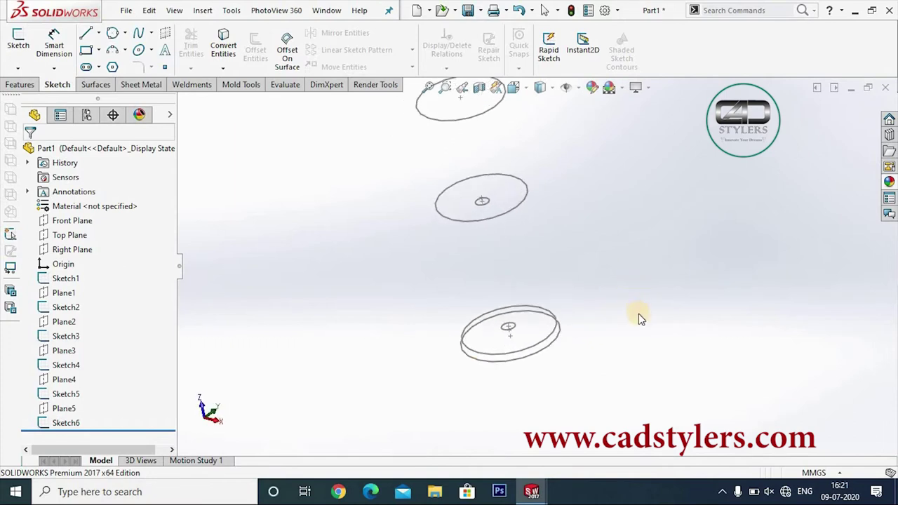
- Loft the outer base circle, second base circle and small top circle into the base disc, Loft1
left_click(31, 85)
left_click(120, 49)
scroll(500, 351, "down", 3)
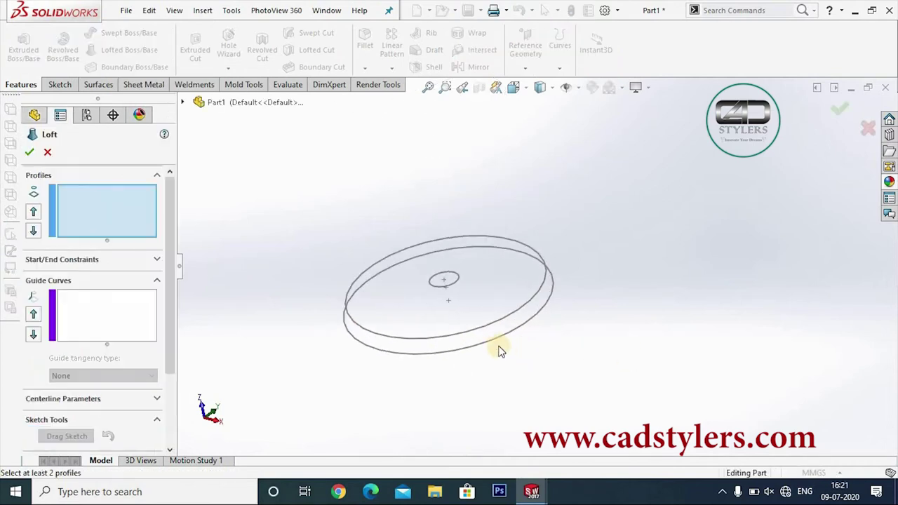
left_click(483, 336)
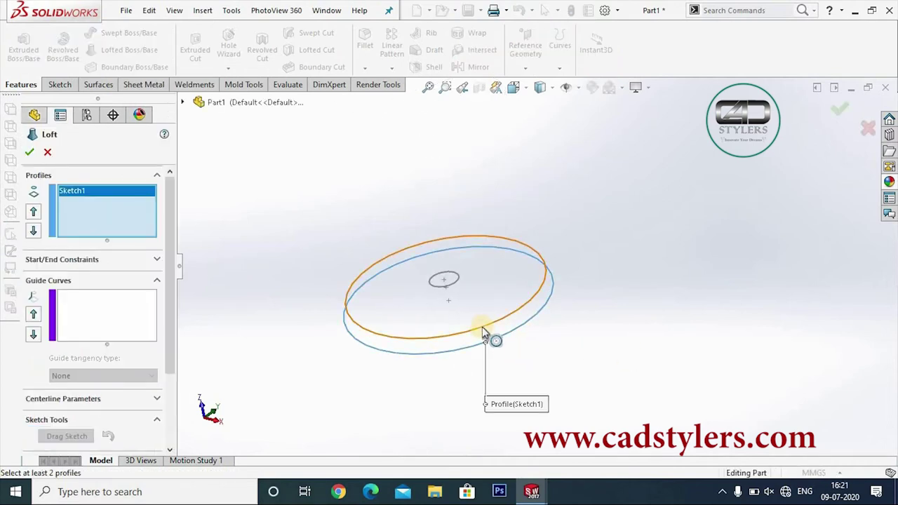
left_click(482, 327)
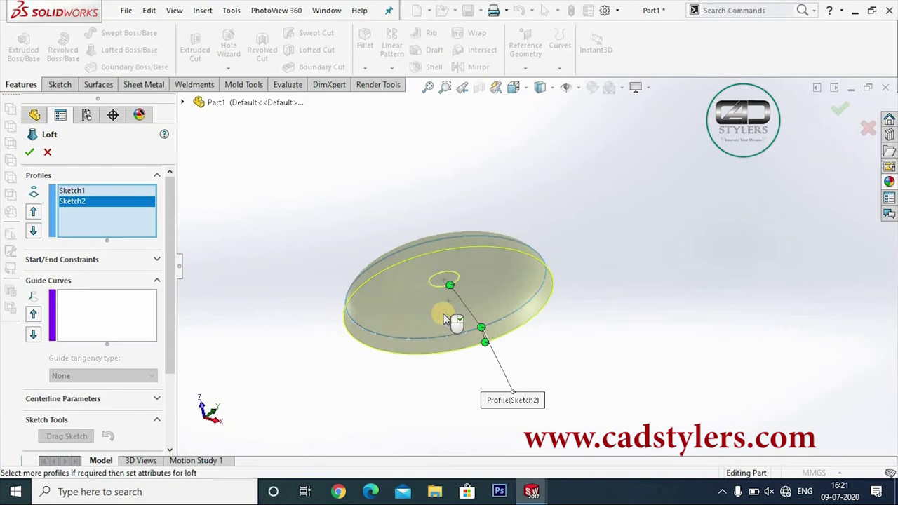
left_click(449, 284)
left_click(31, 153)
mouse_move(431, 360)
middle_mouse_down()
mouse_move(557, 331)
mouse_move(552, 261)
mouse_move(543, 339)
mouse_move(600, 315)
middle_mouse_up()
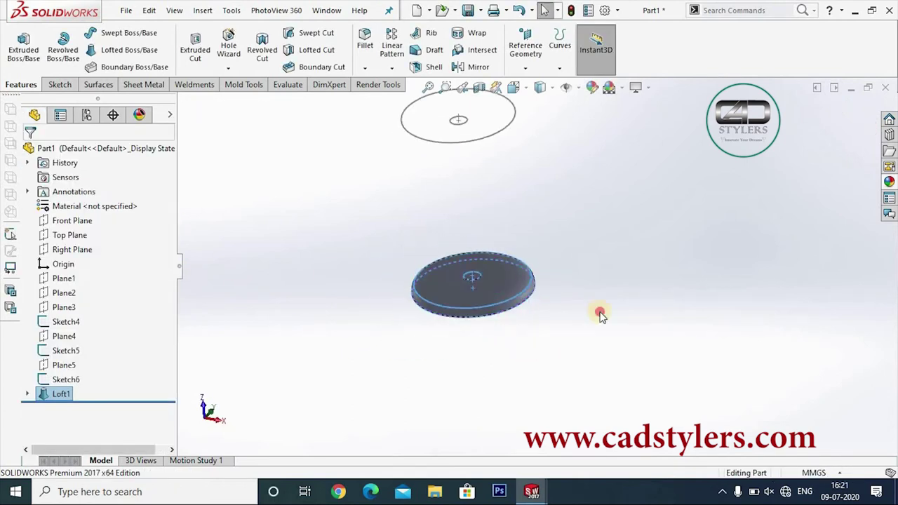
mouse_move(578, 256)
middle_mouse_down()
mouse_move(554, 194)
mouse_move(530, 190)
mouse_move(543, 329)
mouse_move(471, 215)
middle_mouse_up()
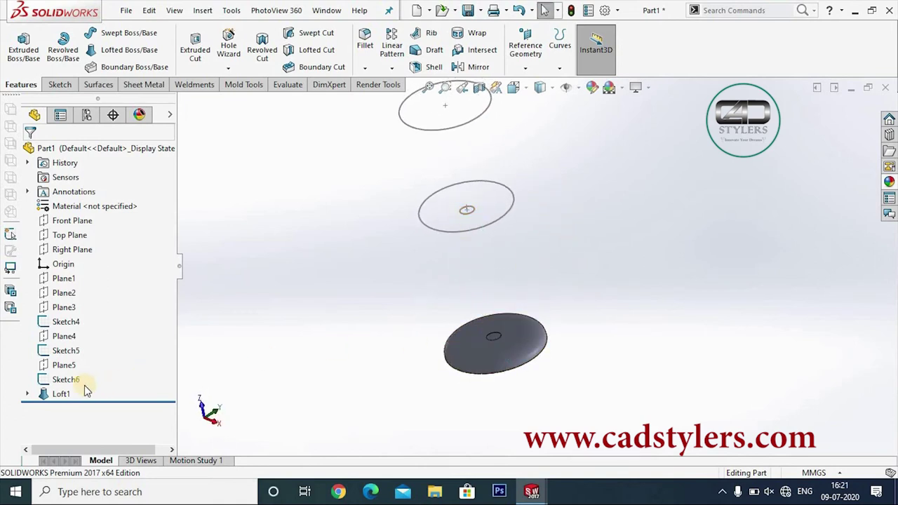
- Loft the small circle on the base disc up to Sketch4 to form the stem, Loft2
left_click(129, 50)
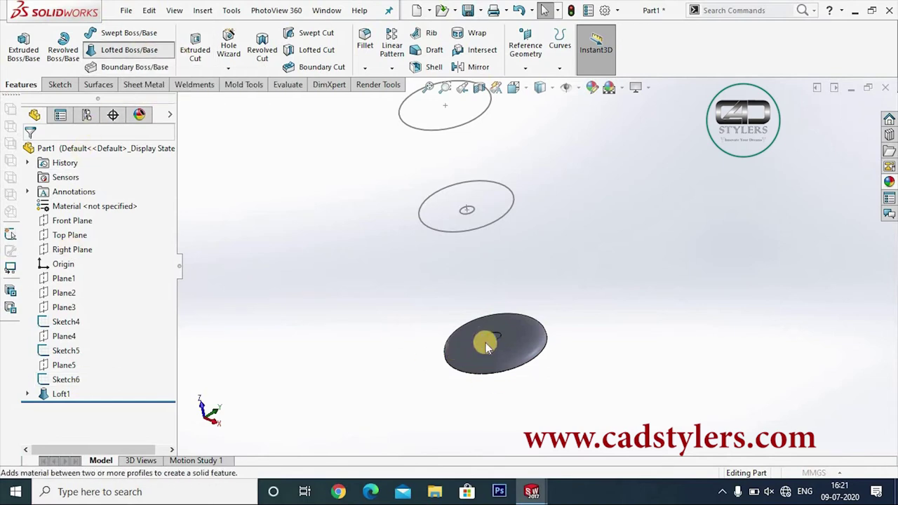
left_click(517, 304)
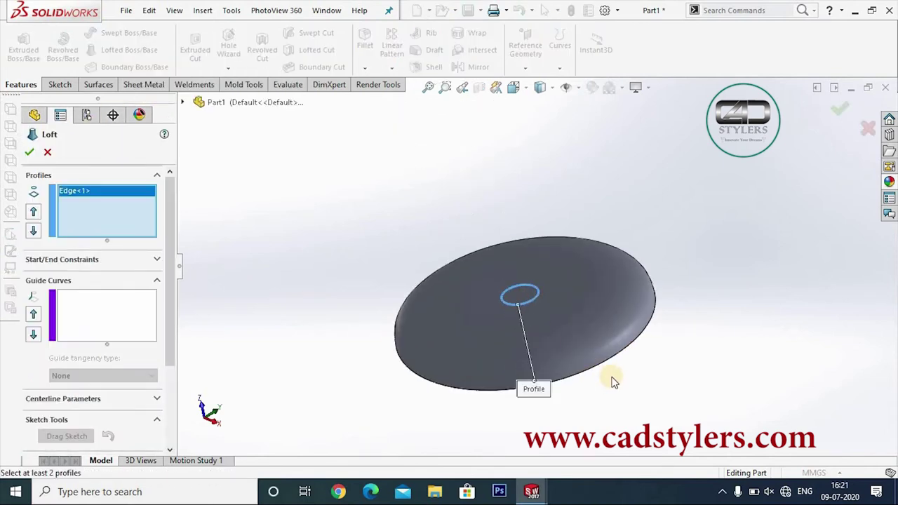
scroll(601, 345, "down", 2)
scroll(571, 255, "down", 2)
scroll(516, 203, "up", 2)
scroll(521, 209, "up", 2)
left_click(520, 213)
scroll(545, 264, "down", 3)
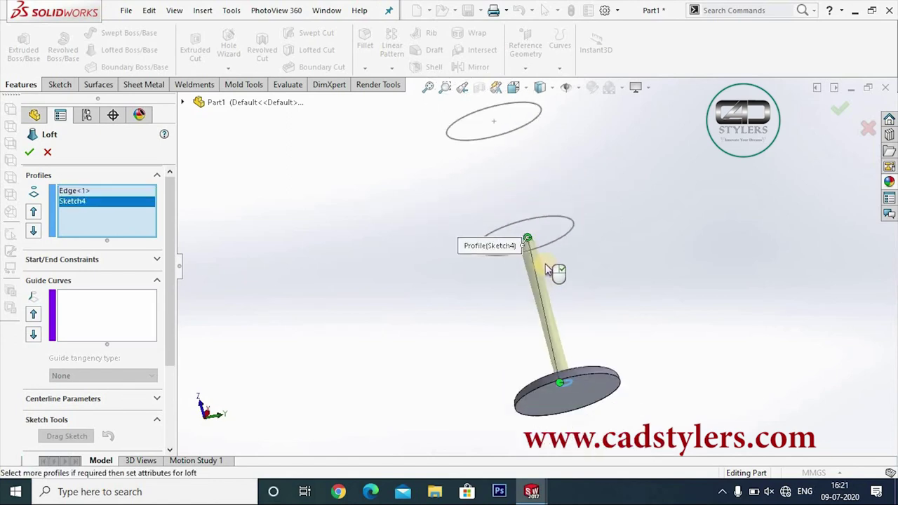
left_click(30, 152)
- Start another Lofted Boss/Base for the bowl
middle_click_drag(527, 332, 551, 294)
left_click(128, 49)
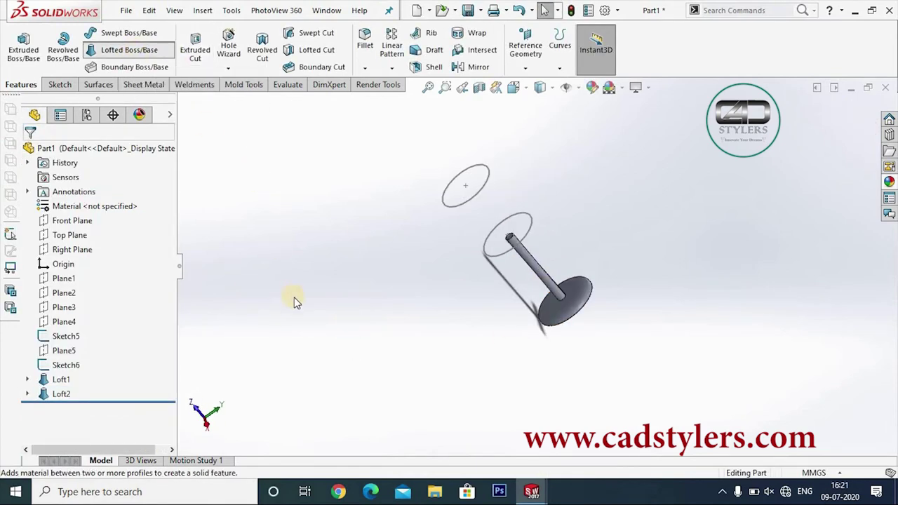
mouse_move(510, 249)
middle_mouse_down()
mouse_move(565, 230)
mouse_move(537, 236)
middle_mouse_up()
- Loft the stem's top edge through the Sketch5 circle to the rim ellipse, creating the bowl Loft3
scroll(531, 243, "down", 5)
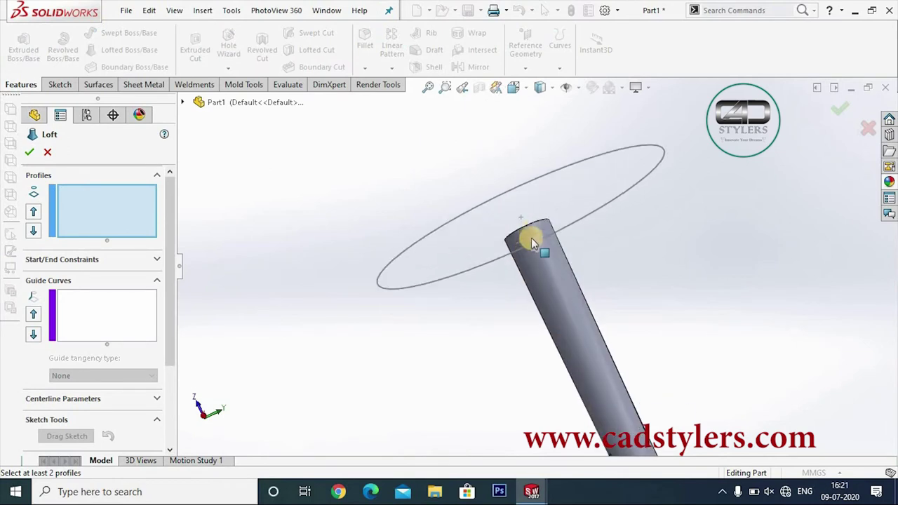
left_click(530, 232)
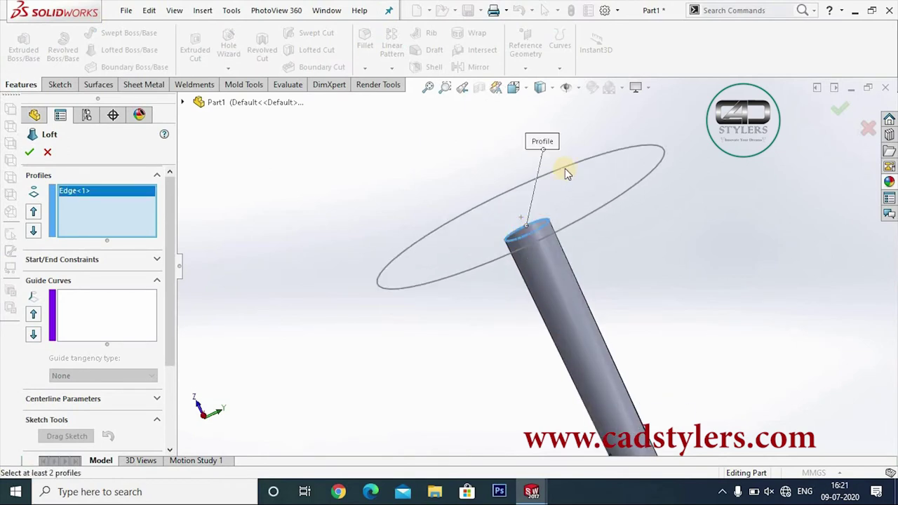
left_click(567, 173)
scroll(567, 173, "up", 3)
middle_click_drag(567, 173, 610, 278)
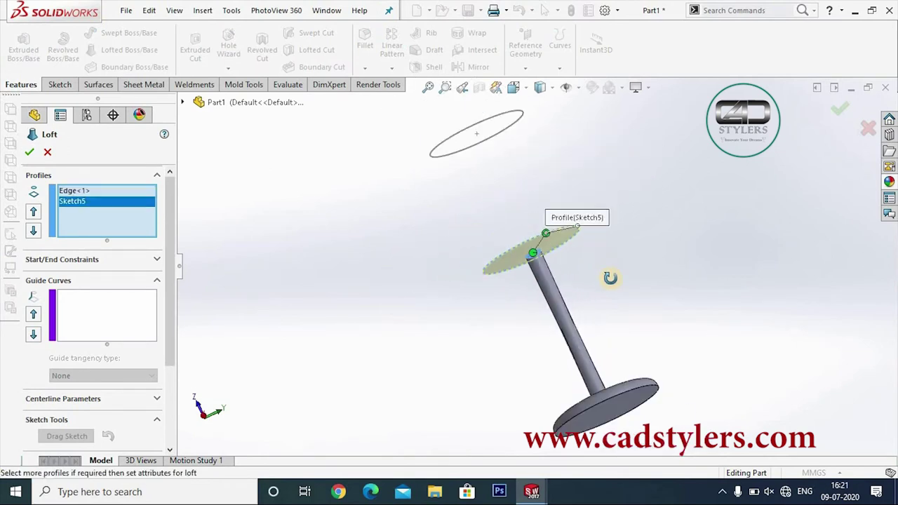
left_click(505, 128)
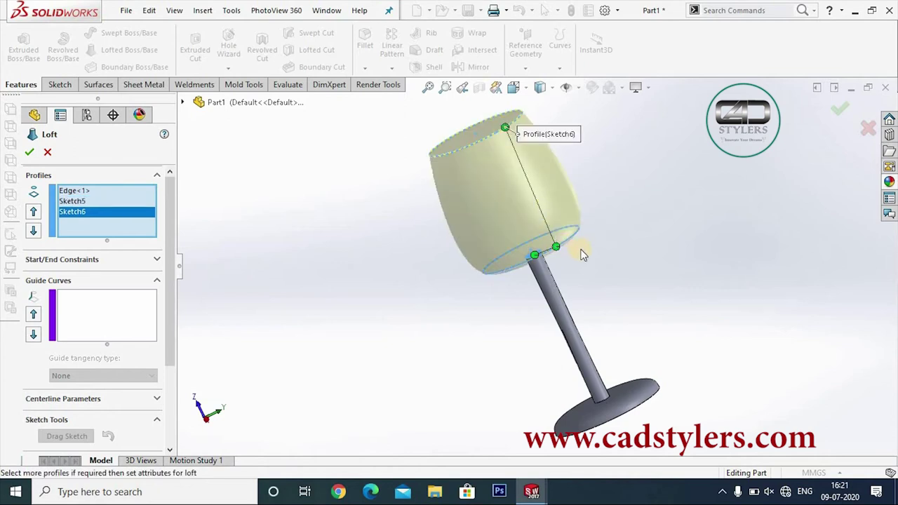
scroll(582, 254, "up", 2)
middle_click_drag(612, 245, 627, 197)
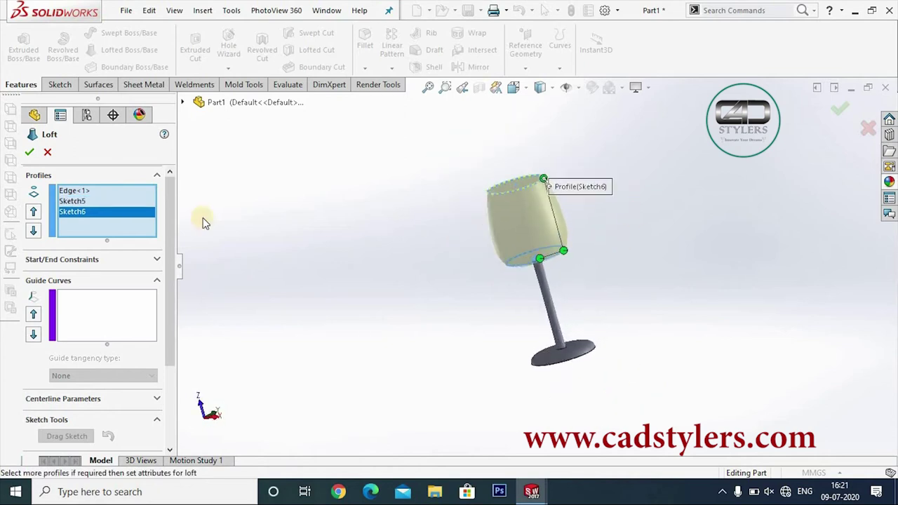
left_click(30, 151)
mouse_move(321, 287)
middle_mouse_down()
mouse_move(327, 313)
mouse_move(400, 276)
mouse_move(380, 204)
middle_mouse_up()
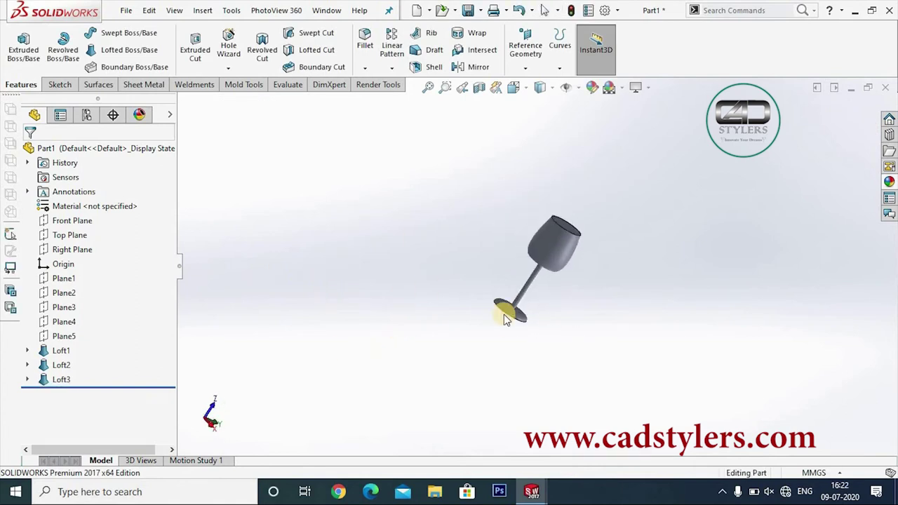
- Fillet the edge where the stem meets the base with a 10 mm radius
scroll(503, 353, "down", 2)
scroll(542, 293, "down", 2)
scroll(523, 298, "down", 3)
middle_click_drag(523, 298, 492, 257)
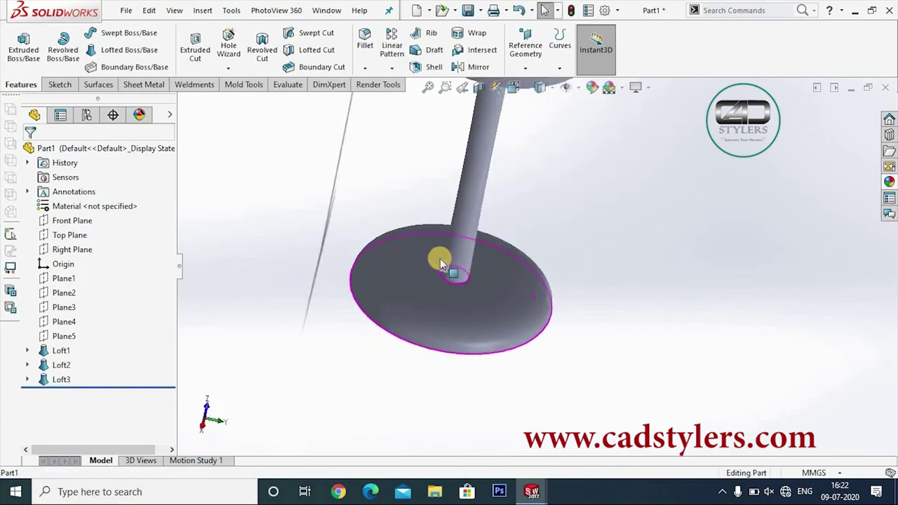
left_click(365, 41)
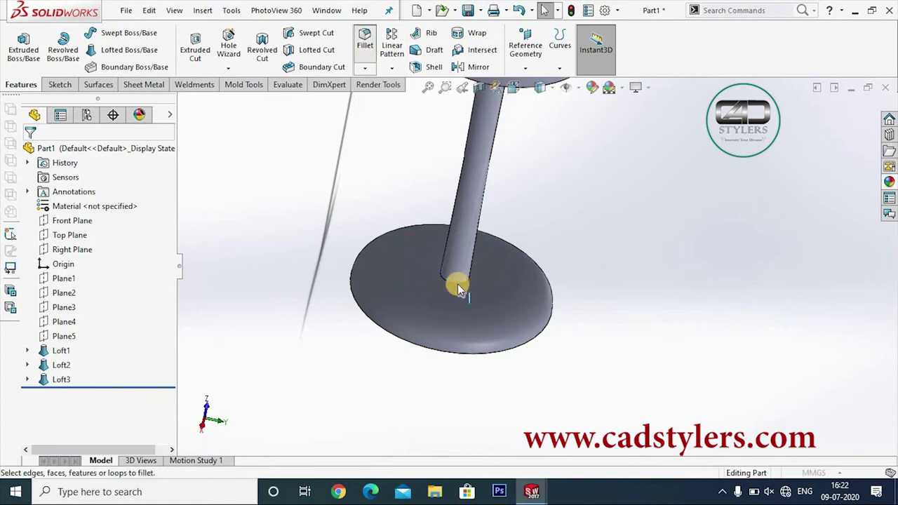
left_click(457, 287)
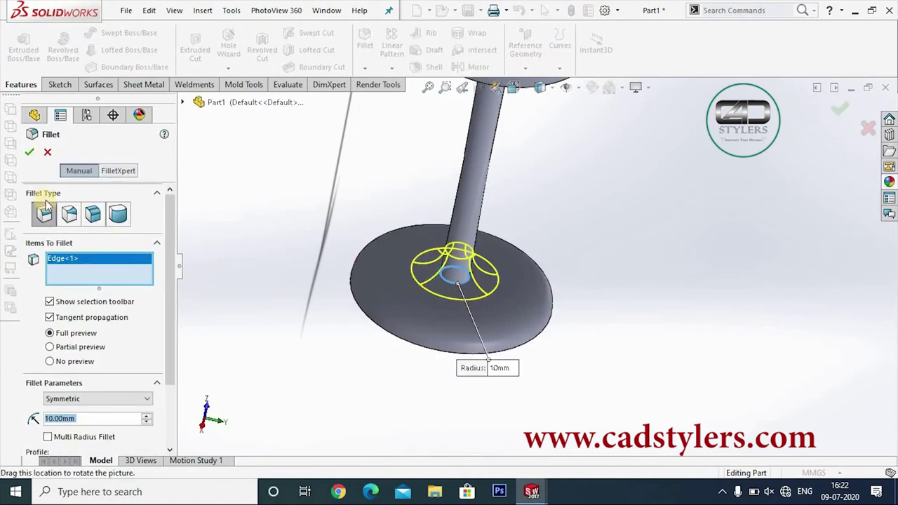
left_click(57, 261)
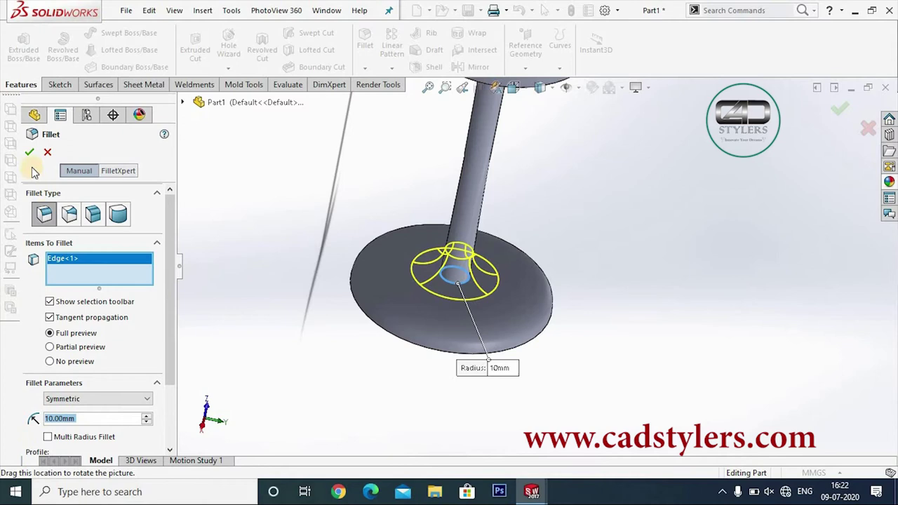
key("Return")
- Edit Fillet1 to add the stem-to-bowl edge so both stem ends are rounded
scroll(550, 300, "up", 5)
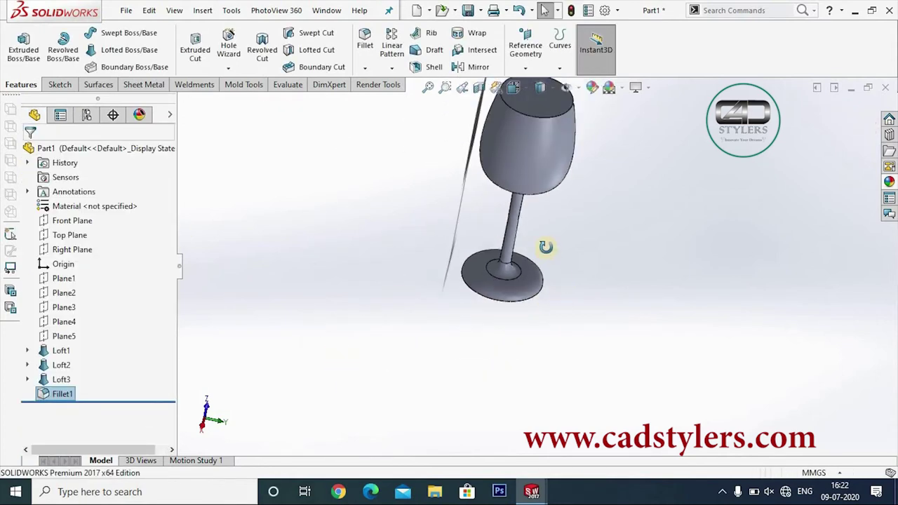
middle_click_drag(546, 247, 561, 267)
scroll(562, 267, "down", 2)
scroll(531, 185, "down", 4)
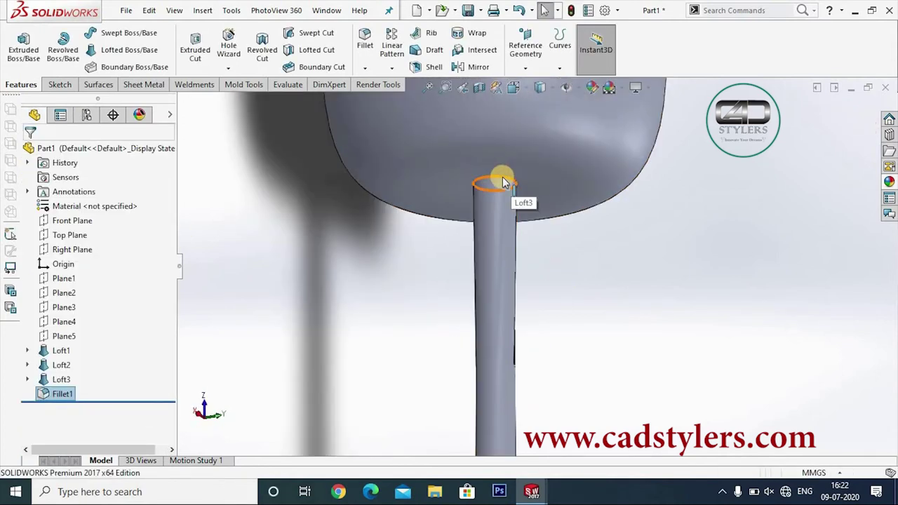
right_click(61, 394)
left_click(68, 188)
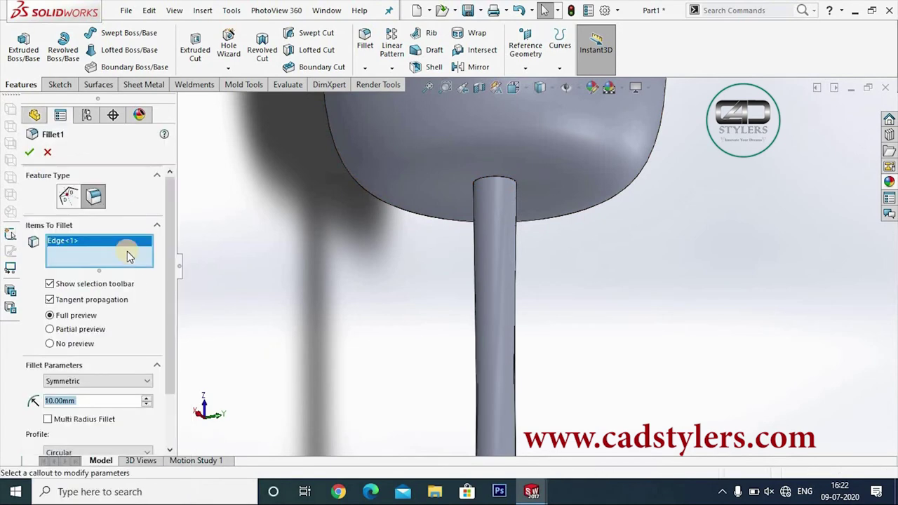
left_click(493, 180)
left_click(30, 153)
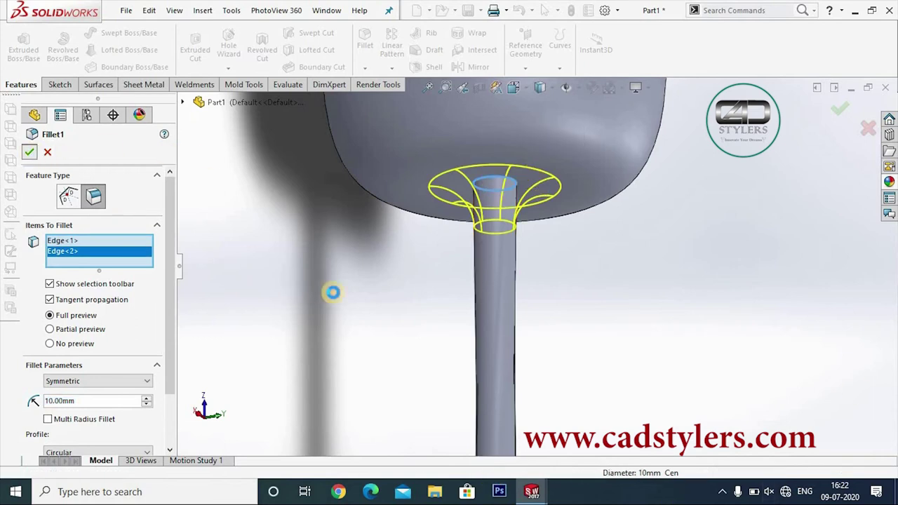
mouse_move(361, 342)
middle_mouse_down()
mouse_move(355, 367)
mouse_move(356, 325)
mouse_move(545, 316)
middle_mouse_up()
scroll(598, 314, "down", 3)
scroll(597, 315, "up", 1)
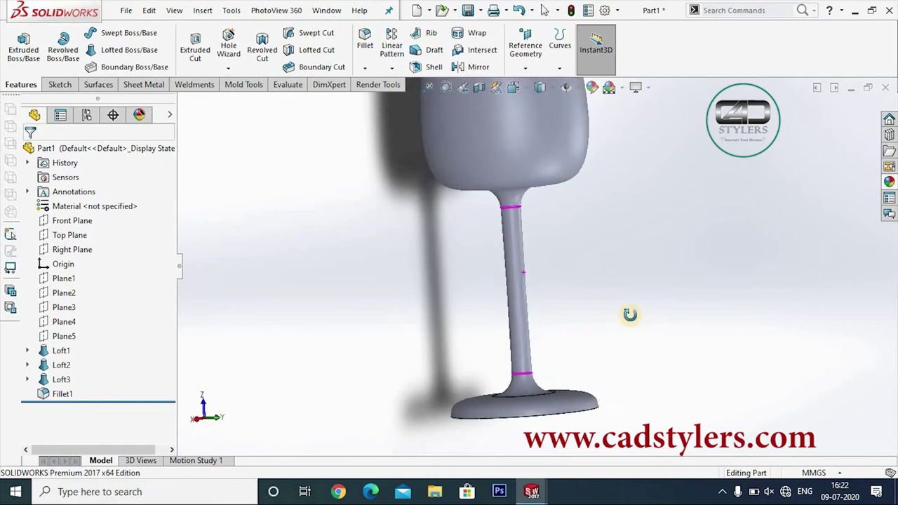
scroll(641, 344, "up", 2)
scroll(634, 256, "up", 2)
middle_click_drag(634, 257, 625, 293)
scroll(620, 276, "down", 2)
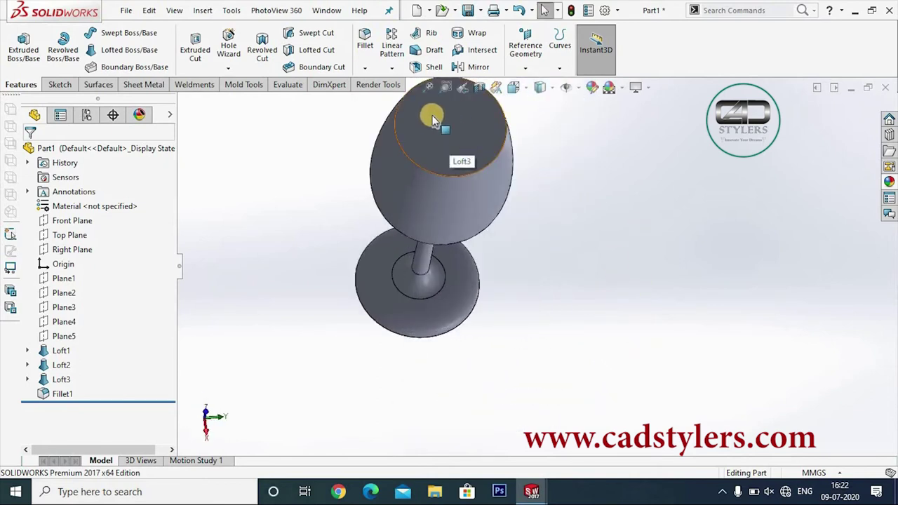
mouse_move(419, 172)
middle_mouse_down()
mouse_move(367, 248)
mouse_move(341, 260)
mouse_move(400, 211)
mouse_move(536, 136)
mouse_move(508, 183)
mouse_move(423, 220)
mouse_move(363, 283)
mouse_move(332, 300)
mouse_move(437, 255)
mouse_move(441, 193)
mouse_move(533, 259)
mouse_move(523, 198)
mouse_move(492, 159)
middle_mouse_up()
left_click(431, 68)
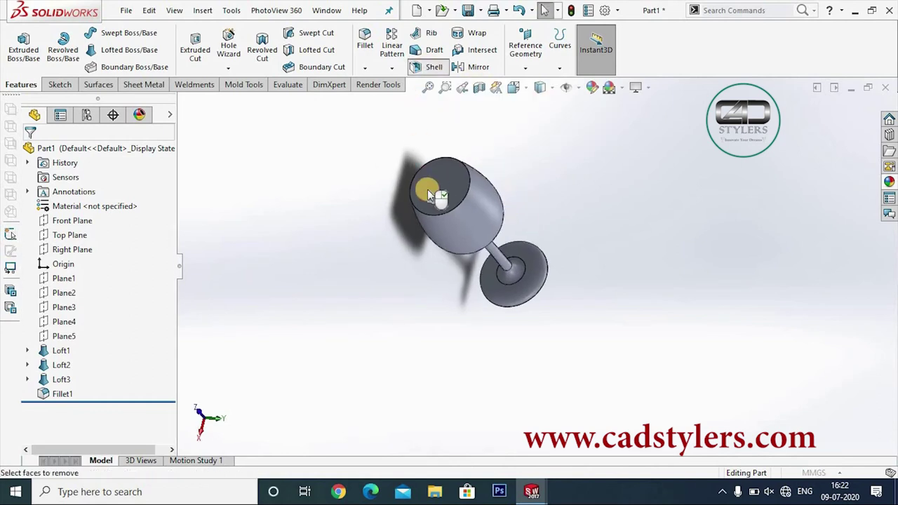
left_click(428, 188)
mouse_move(480, 354)
middle_mouse_down()
mouse_move(445, 291)
mouse_move(462, 223)
middle_mouse_up()
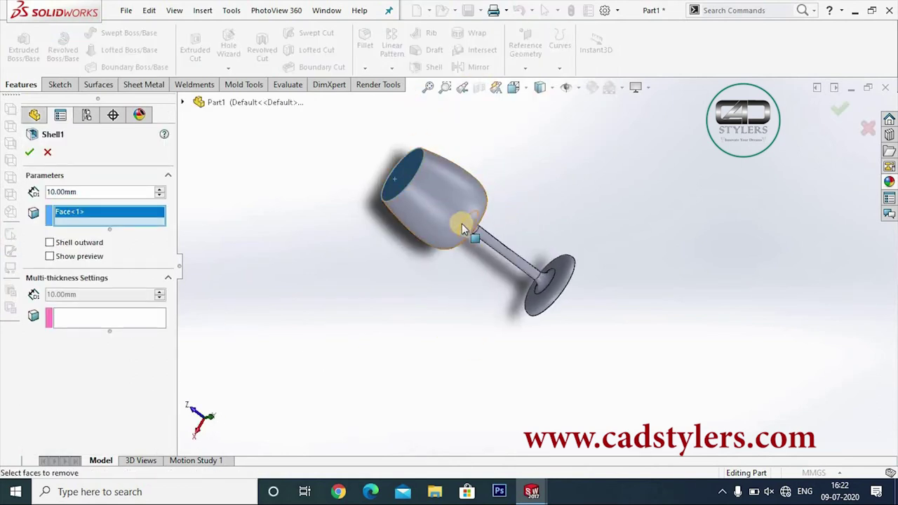
scroll(523, 264, "down", 3)
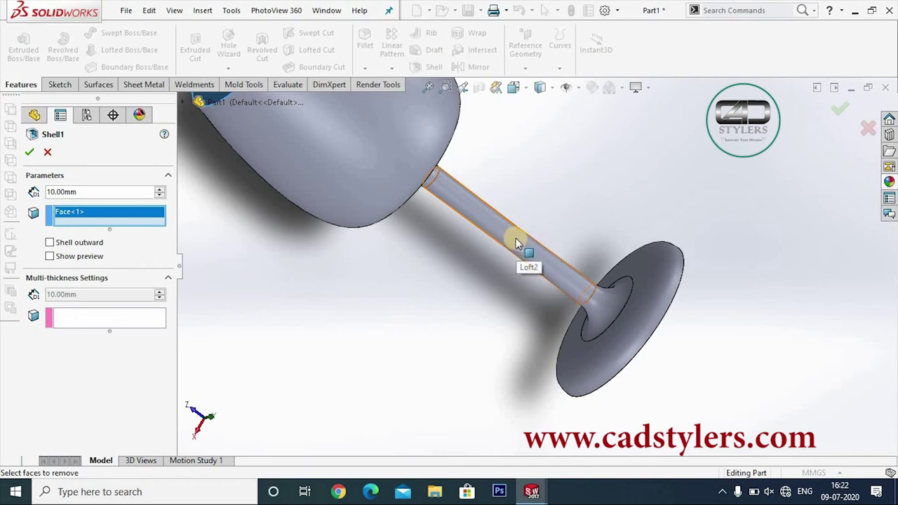
mouse_move(515, 238)
middle_mouse_down()
mouse_move(465, 254)
mouse_move(446, 189)
middle_mouse_up()
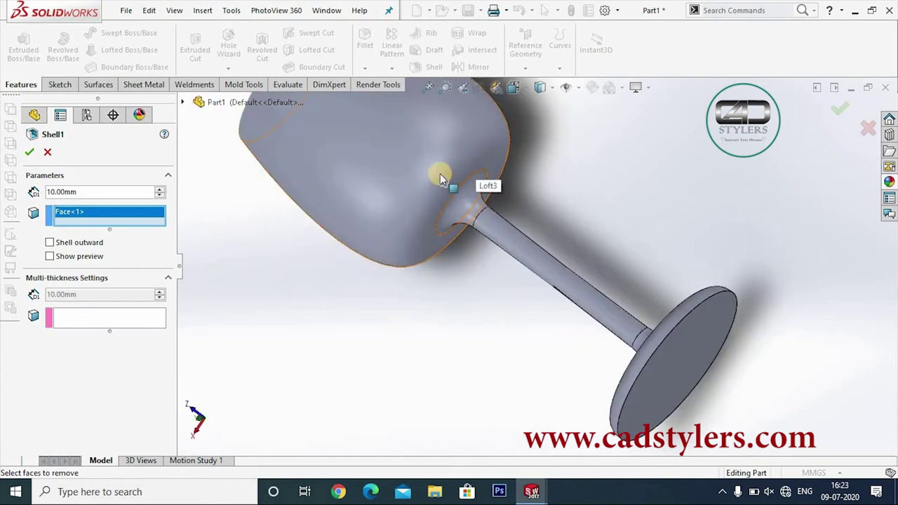
mouse_move(403, 251)
middle_mouse_down()
mouse_move(457, 245)
mouse_move(351, 179)
middle_mouse_up()
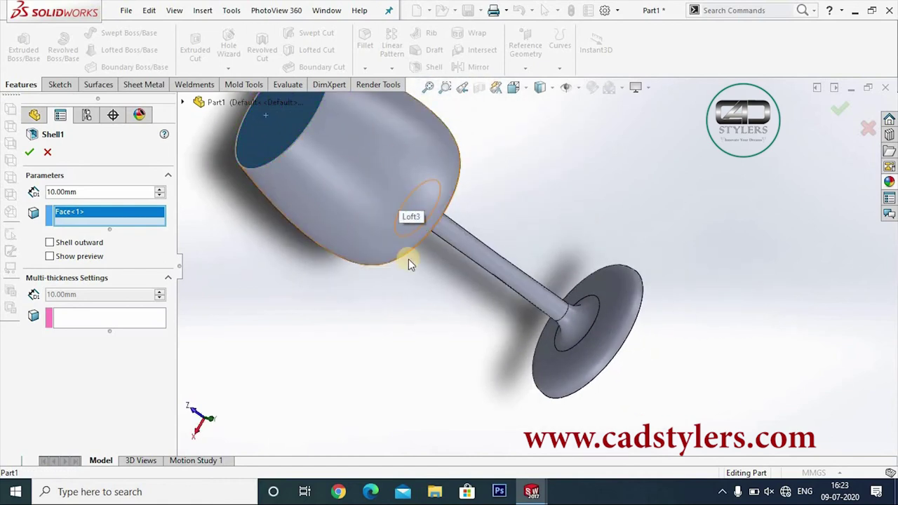
middle_click_drag(407, 257, 392, 258)
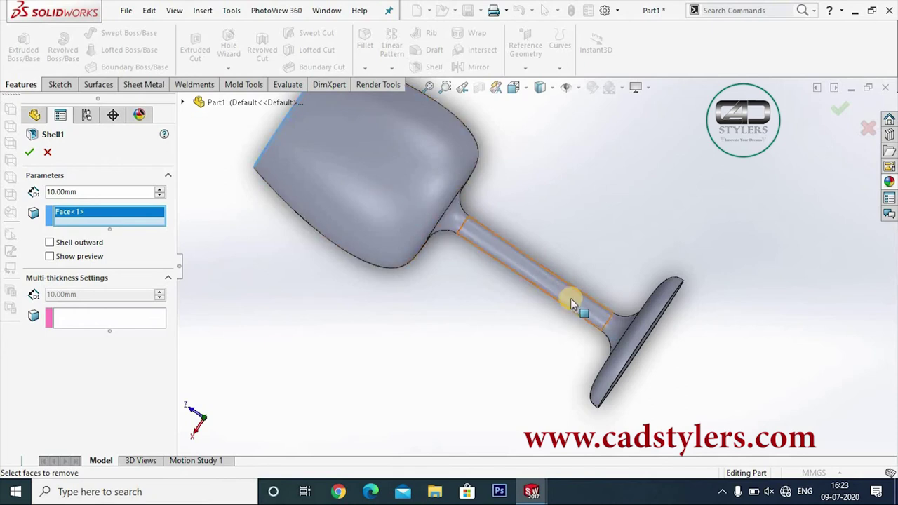
middle_click_drag(452, 334, 467, 351)
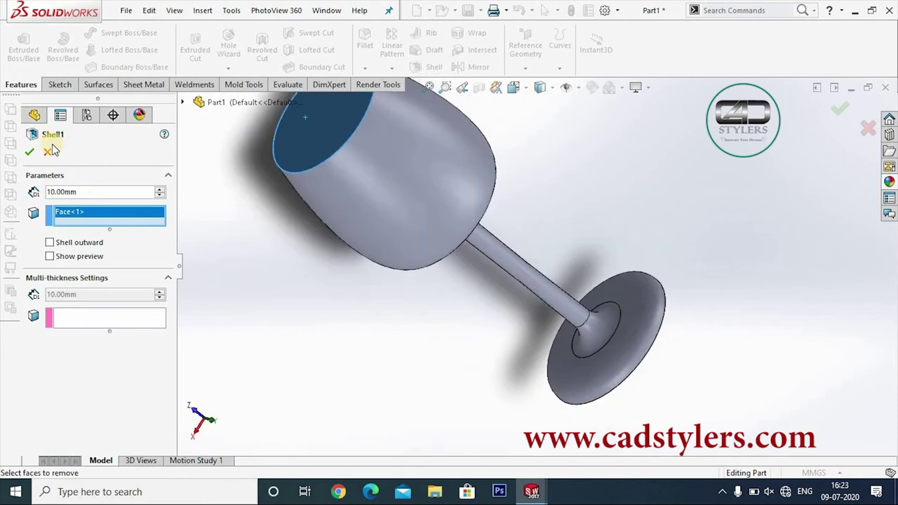
left_click(49, 153)
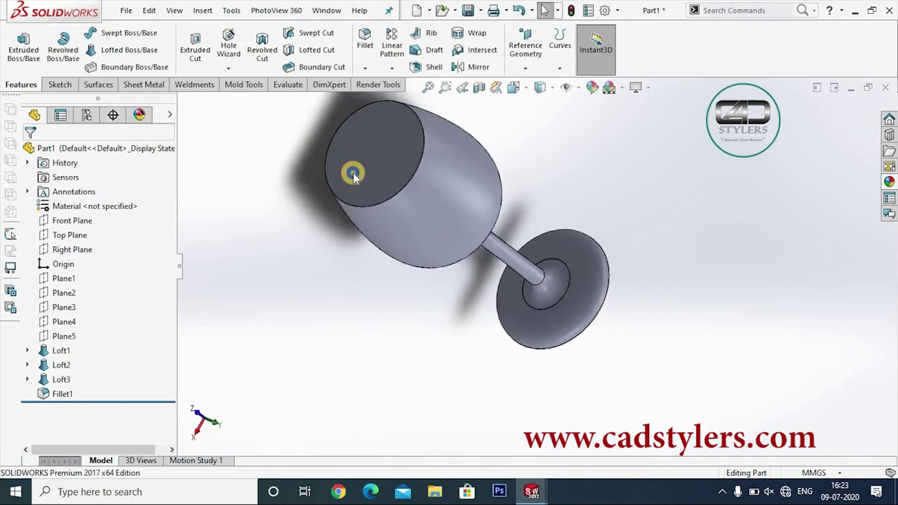
- Start a sketch on the bowl's top face, viewed head-on, and convert the rim edge into a circle
right_click(353, 176)
left_click(383, 154)
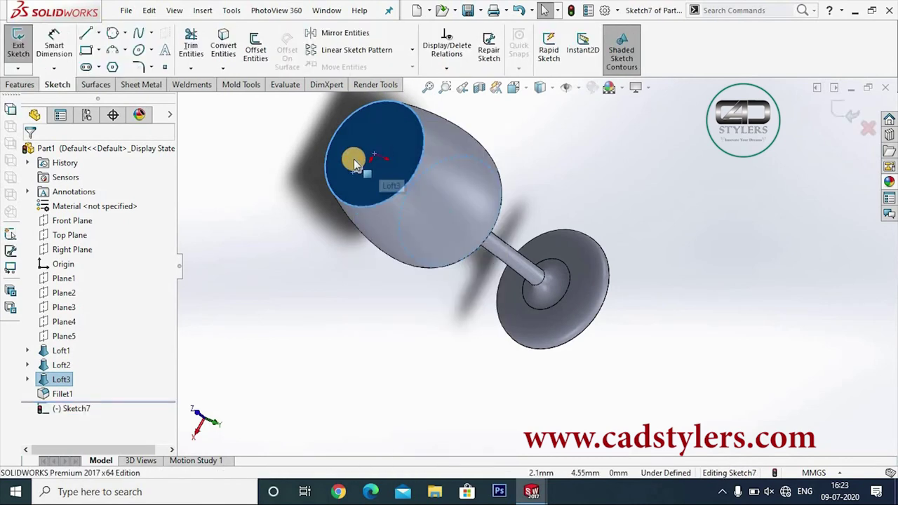
key("space")
left_click(116, 86)
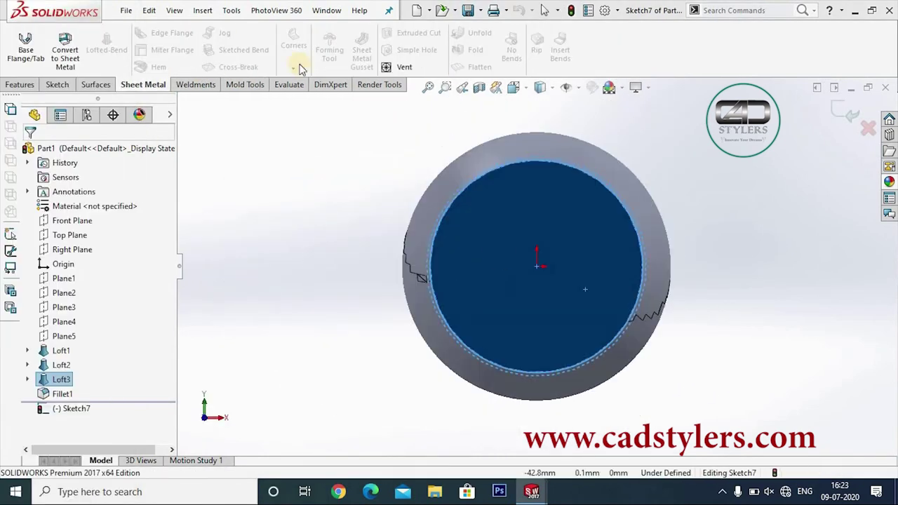
left_click(58, 85)
left_click(223, 45)
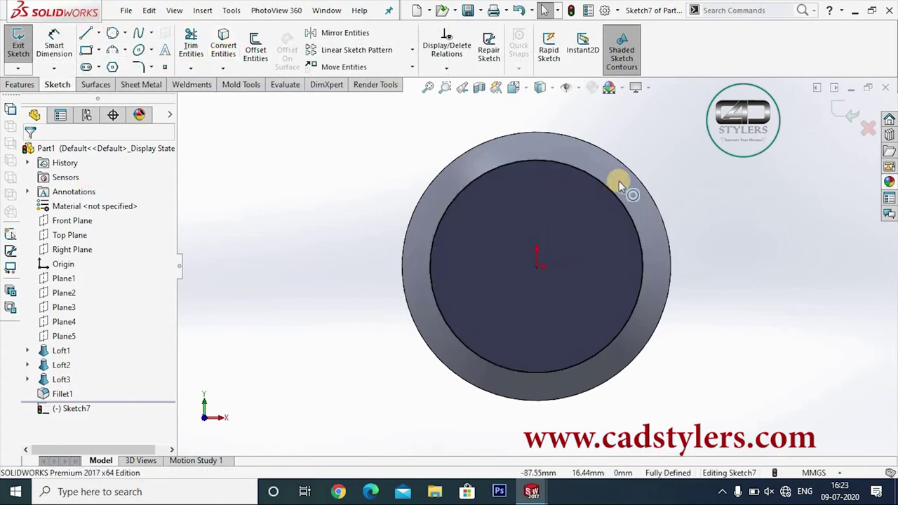
- Offset the rim circle 2 mm inward
left_click(255, 49)
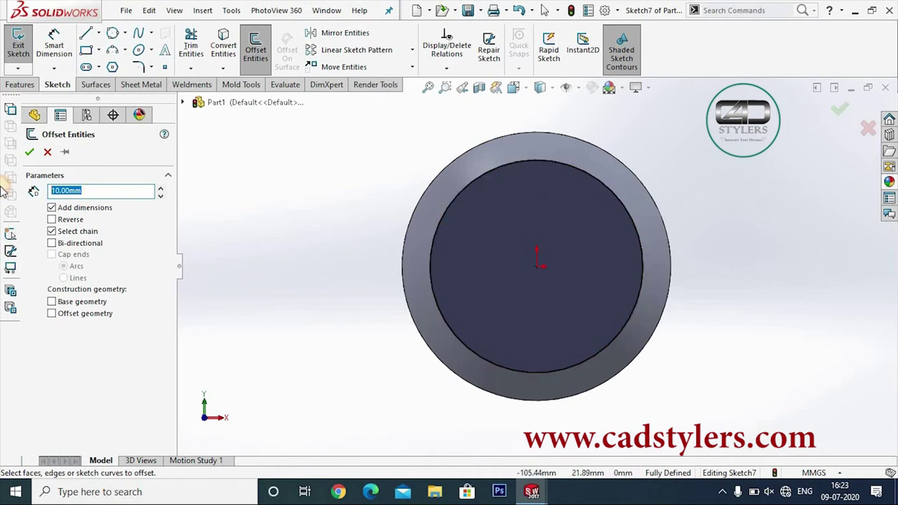
type("2")
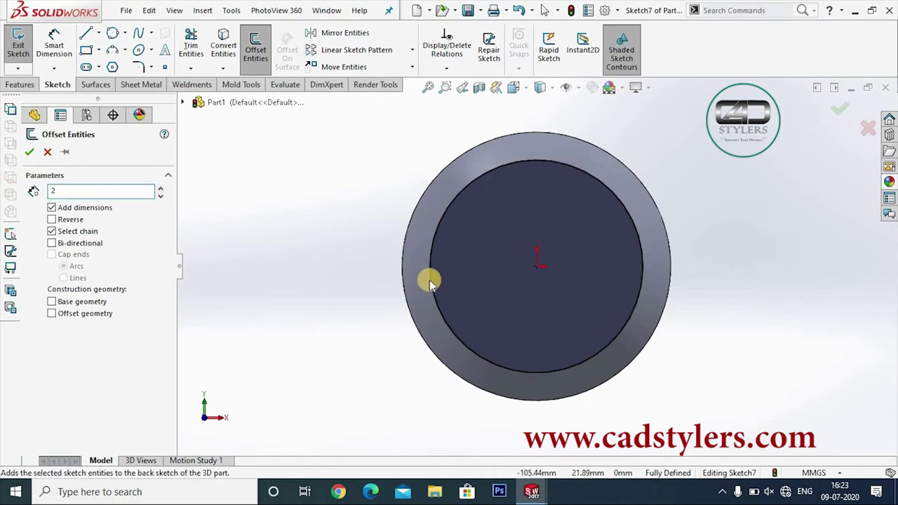
left_click(500, 170)
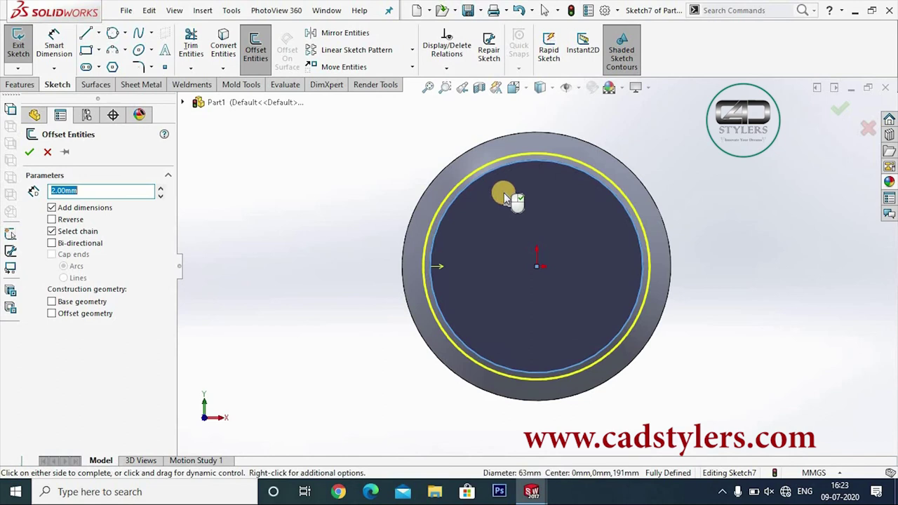
left_click(503, 192)
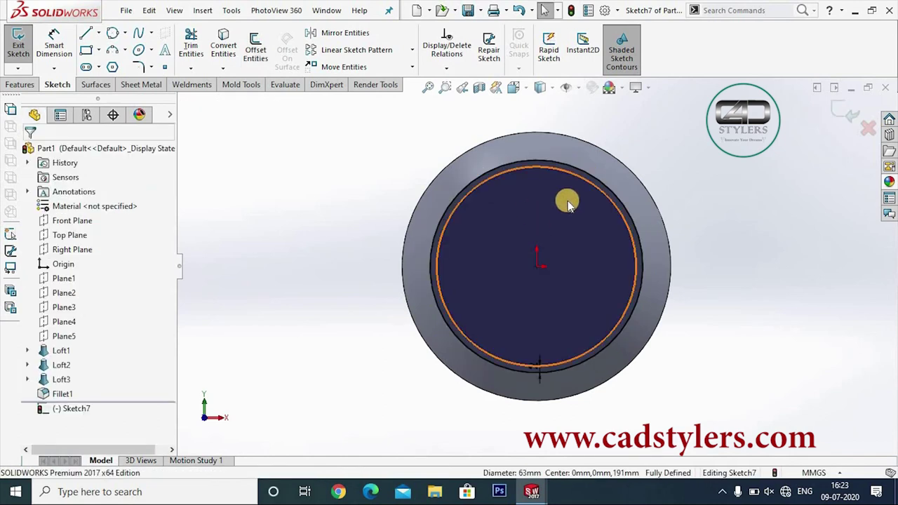
- Trim the rim circle geometry and exit the sketch as Sketch7
middle_click_drag(746, 349, 743, 337)
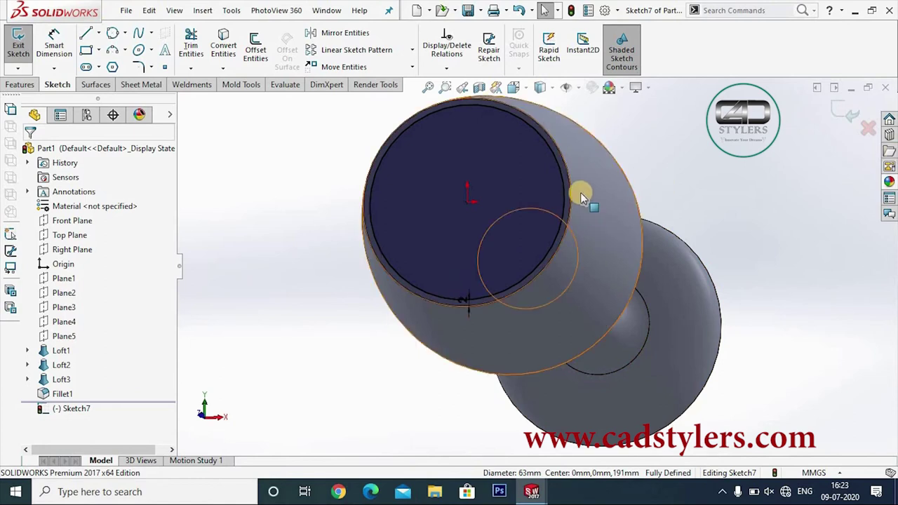
left_click(191, 45)
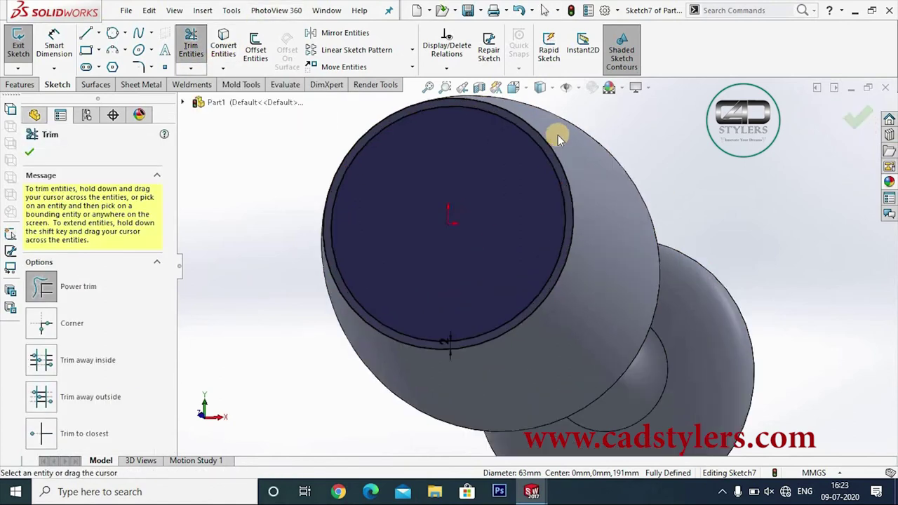
scroll(558, 135, "down", 5)
scroll(480, 167, "up", 3)
scroll(477, 165, "up", 3)
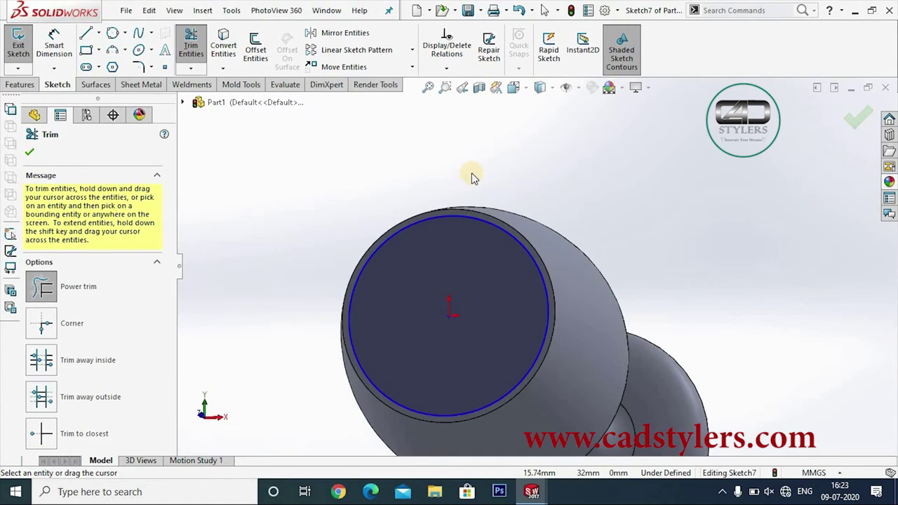
left_click(30, 154)
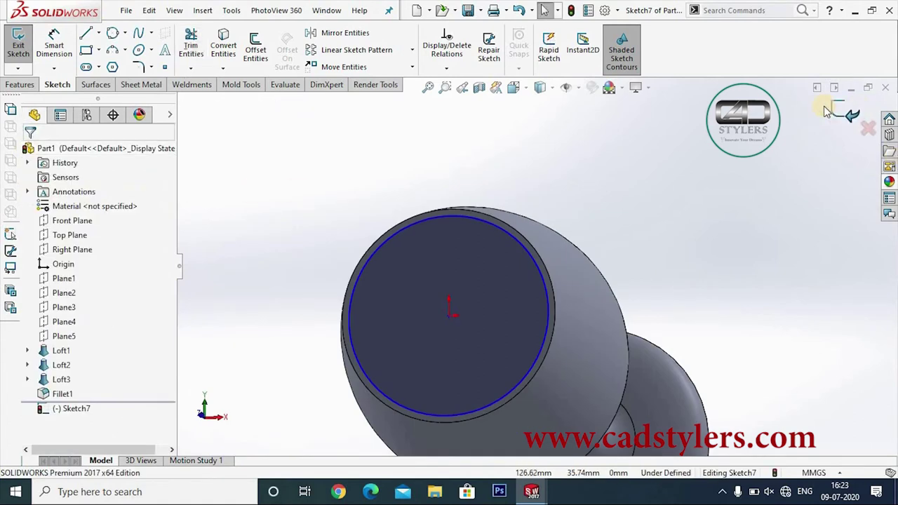
left_click(840, 116)
middle_click_drag(803, 172, 749, 227)
left_click(749, 227)
- Open a new sketch on Plane4 and view it head-on
middle_click_drag(730, 267, 718, 305)
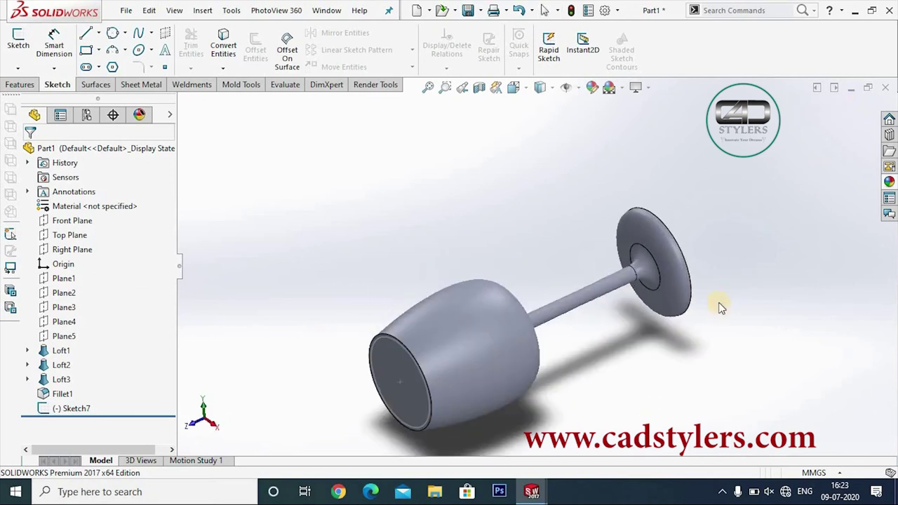
right_click(59, 324)
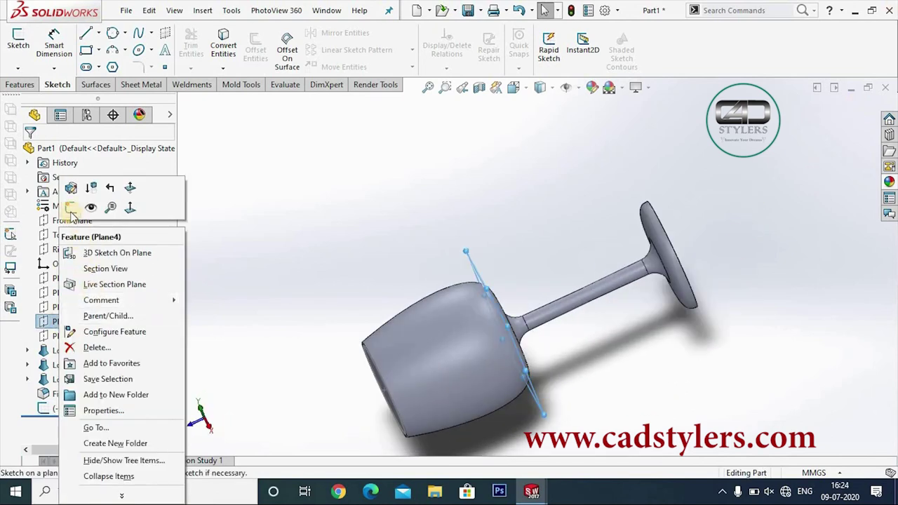
left_click(70, 211)
mouse_move(265, 212)
middle_mouse_down()
mouse_move(301, 176)
mouse_move(293, 186)
middle_mouse_up()
key("space")
left_click(118, 82)
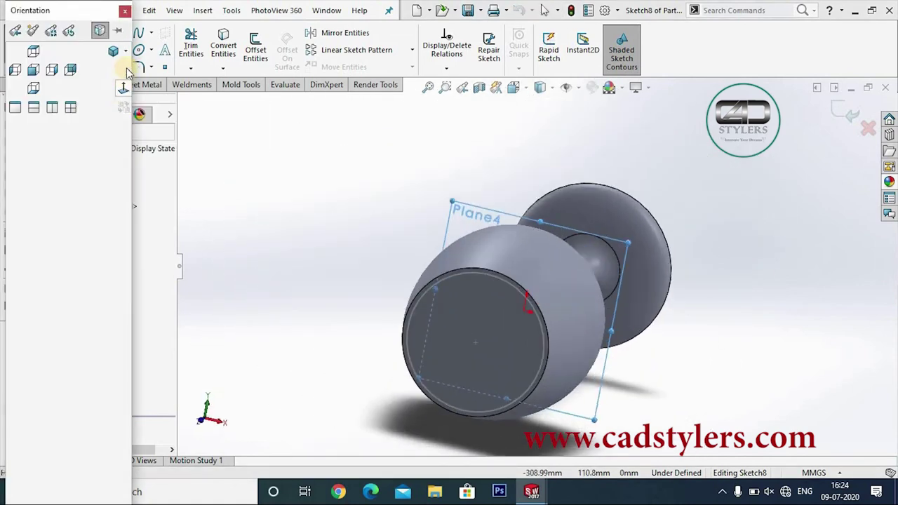
- Draw a centre circle at the origin and dimension it to 65 mm diameter
left_click(112, 33)
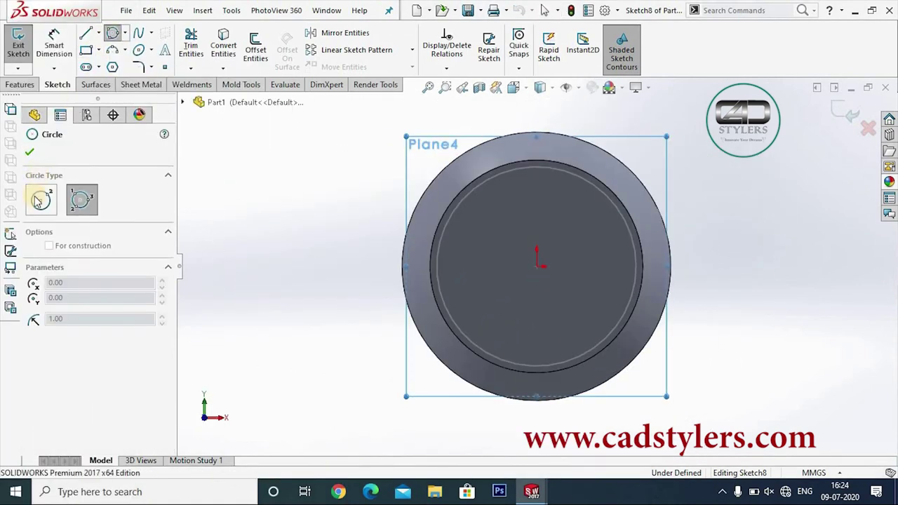
left_click(40, 201)
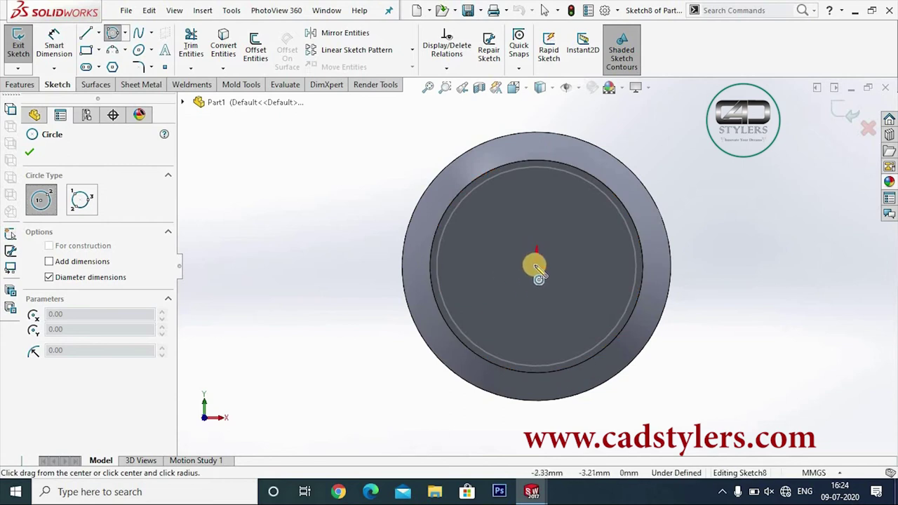
left_click(557, 206)
right_click(594, 216)
left_click(590, 217)
left_click(54, 44)
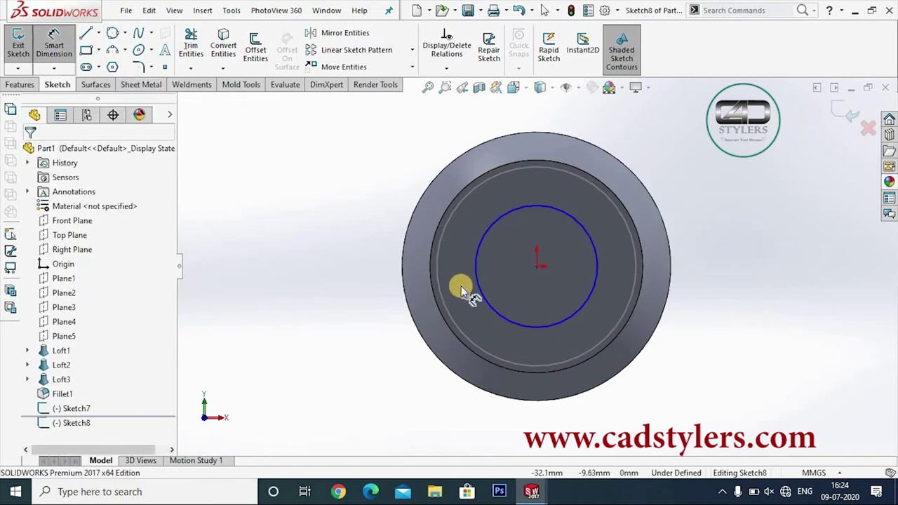
left_click(478, 283)
left_click(360, 325)
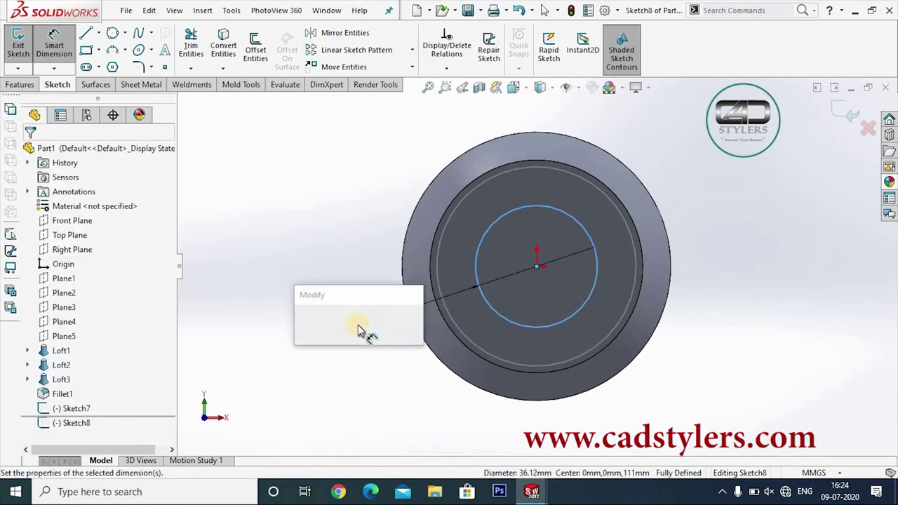
type("65")
key("Return")
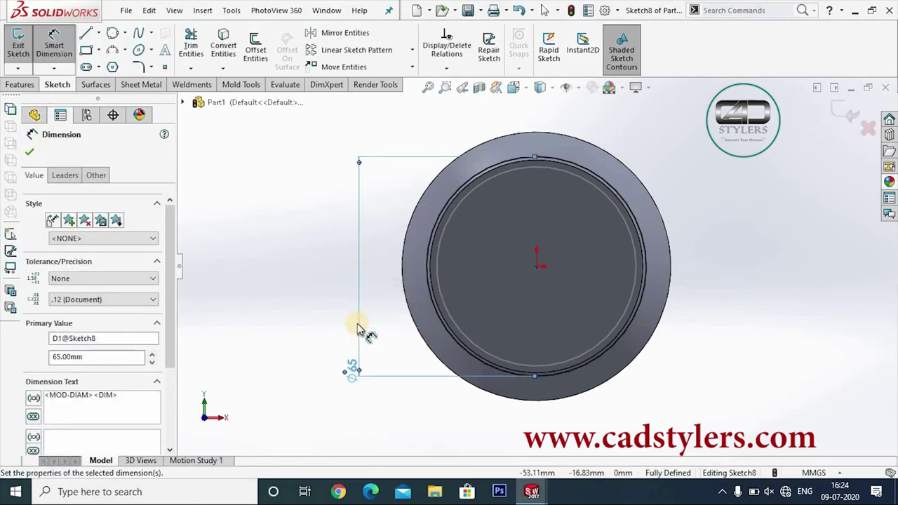
key("Escape")
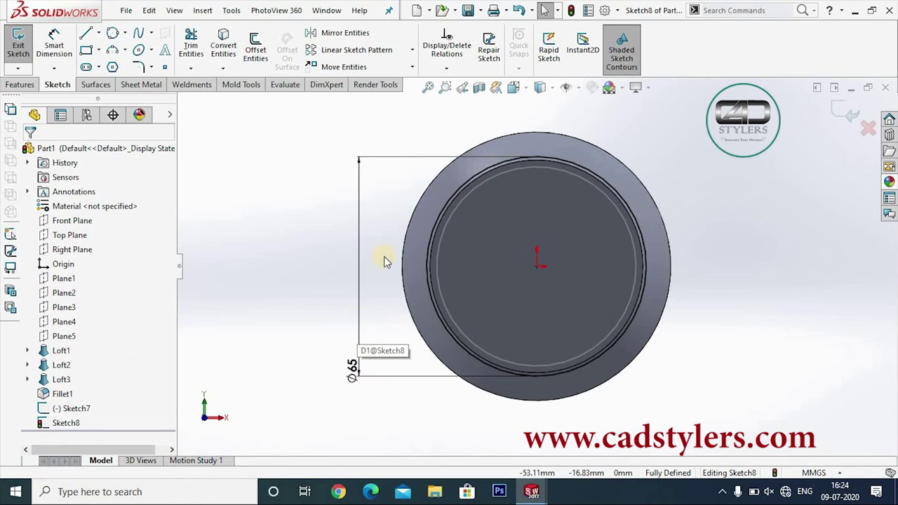
- Offset the 65 mm circle 2 mm inward
left_click(256, 51)
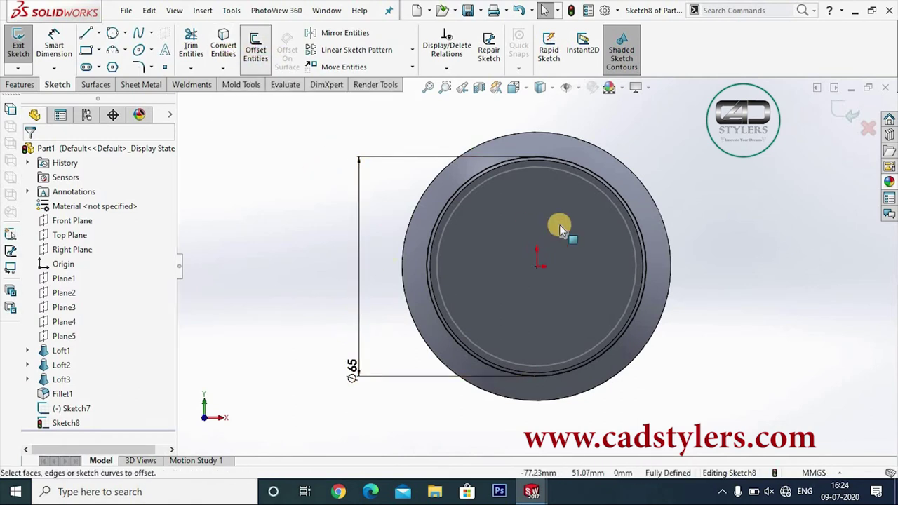
left_click(472, 176)
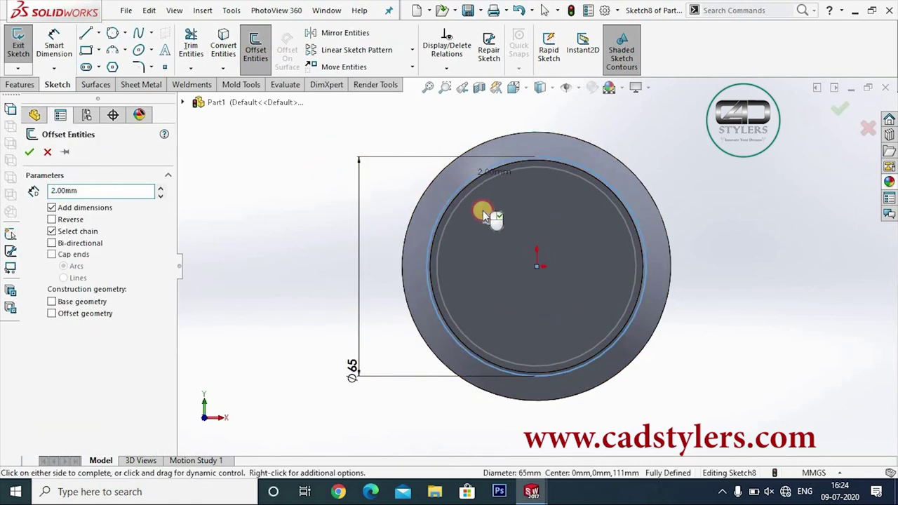
left_click(483, 211)
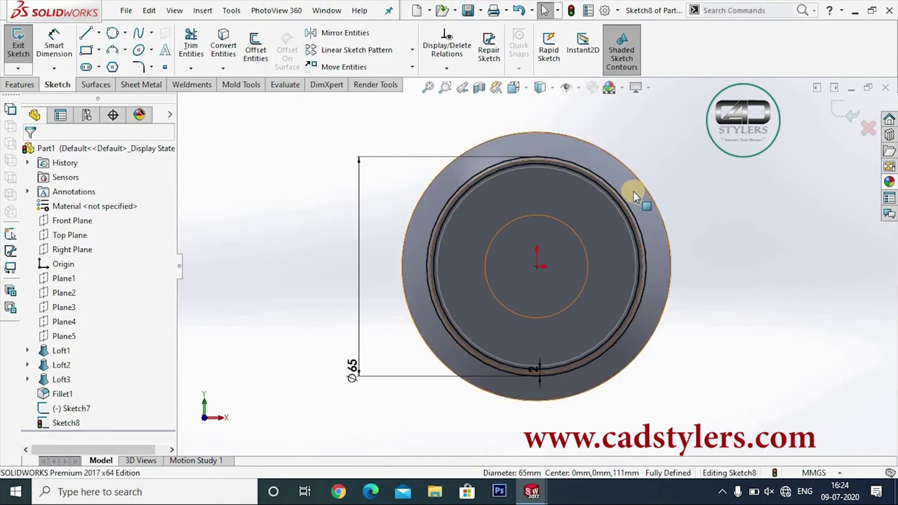
scroll(636, 194, "down", 2)
left_click(634, 214)
- Trim the stray line near the top edge and exit Sketch8
left_click(204, 53)
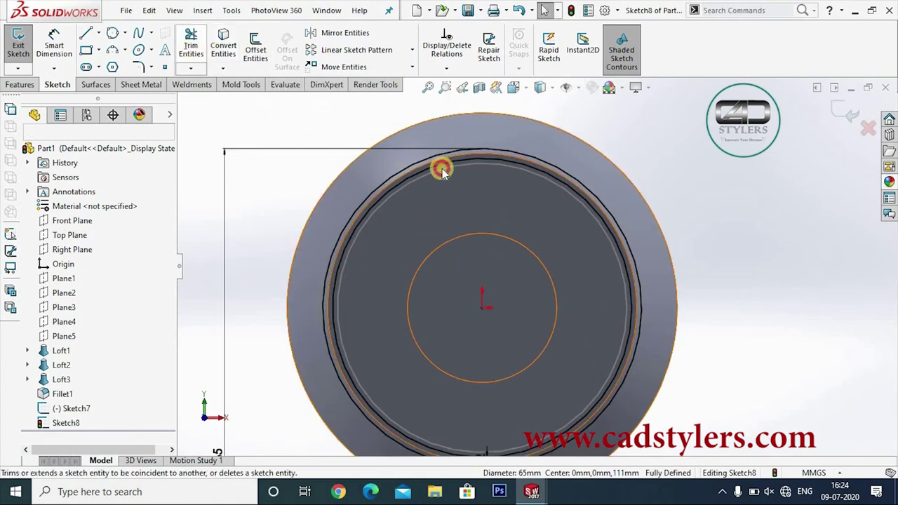
scroll(491, 160, "down", 3)
left_click(506, 205)
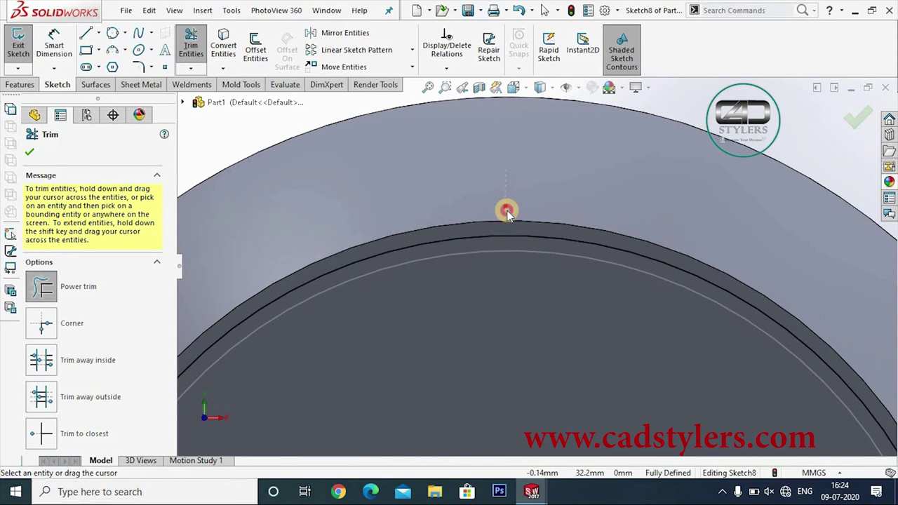
scroll(507, 207, "up", 5)
left_click(855, 121)
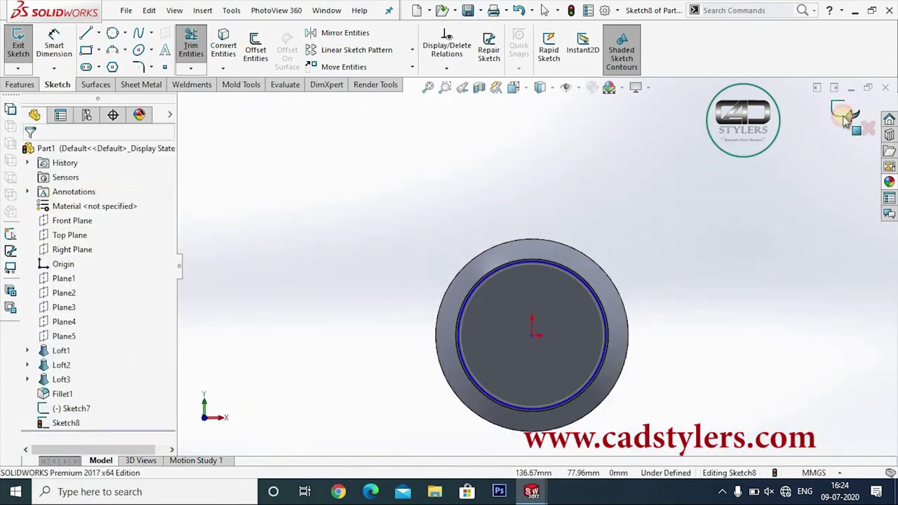
left_click(842, 117)
- Select Plane4 as the reference for a new plane
mouse_move(732, 297)
middle_mouse_down()
mouse_move(690, 341)
mouse_move(625, 369)
middle_mouse_up()
scroll(596, 365, "down", 4)
scroll(560, 354, "up", 5)
middle_click_drag(552, 308, 515, 264)
left_click(64, 321)
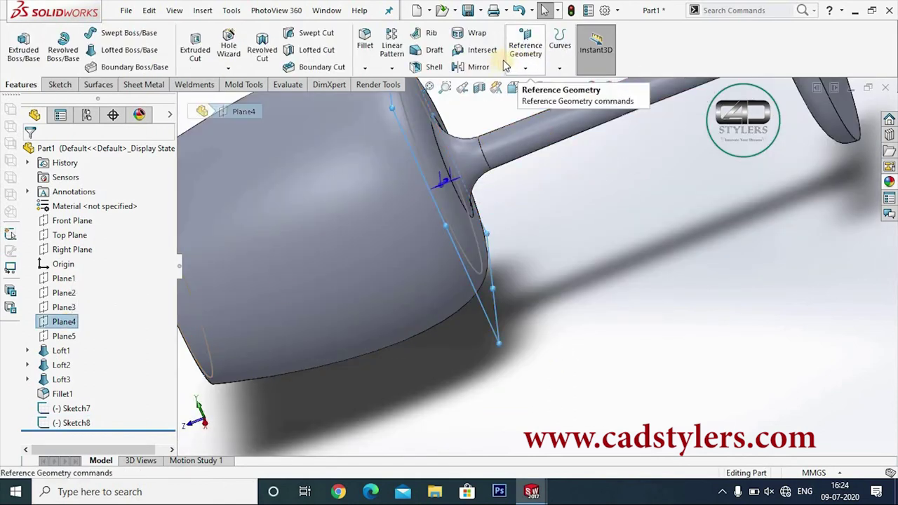
- Create Plane6 as an offset plane from Plane4
left_click(526, 66)
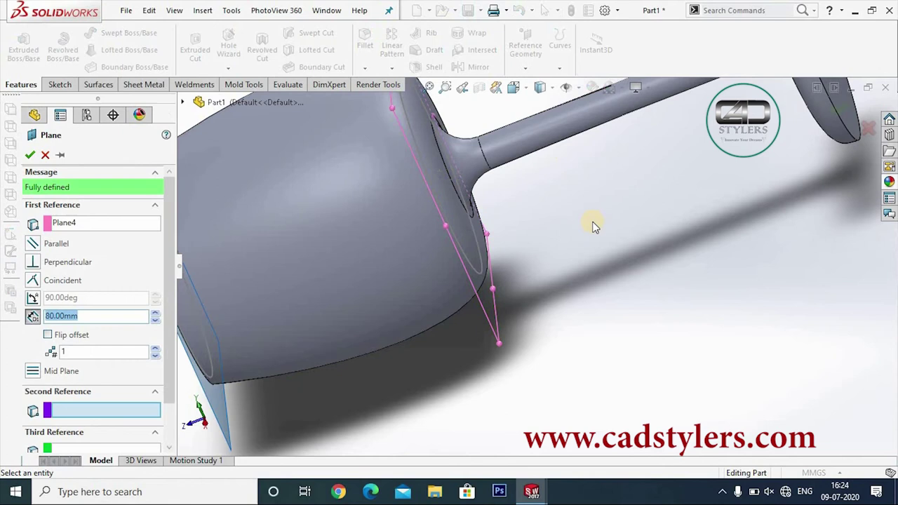
scroll(584, 270, "down", 2)
type("2")
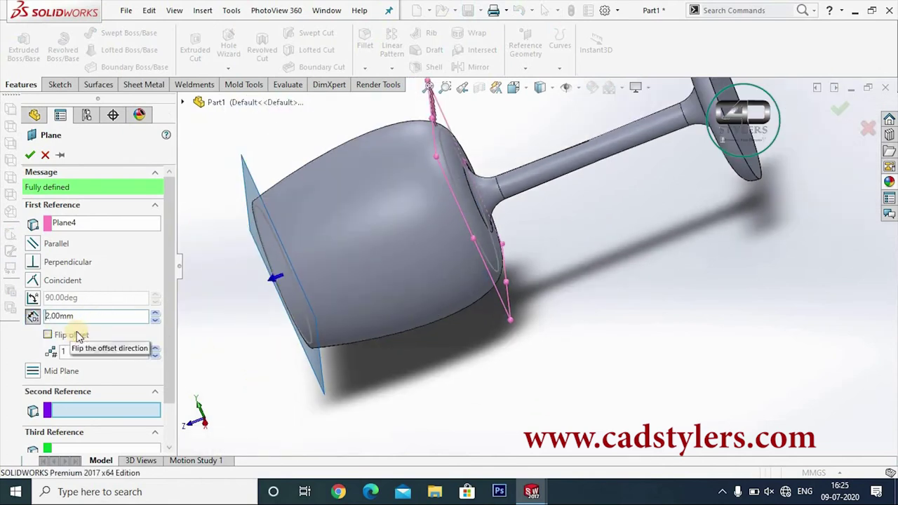
middle_click_drag(567, 274, 575, 250)
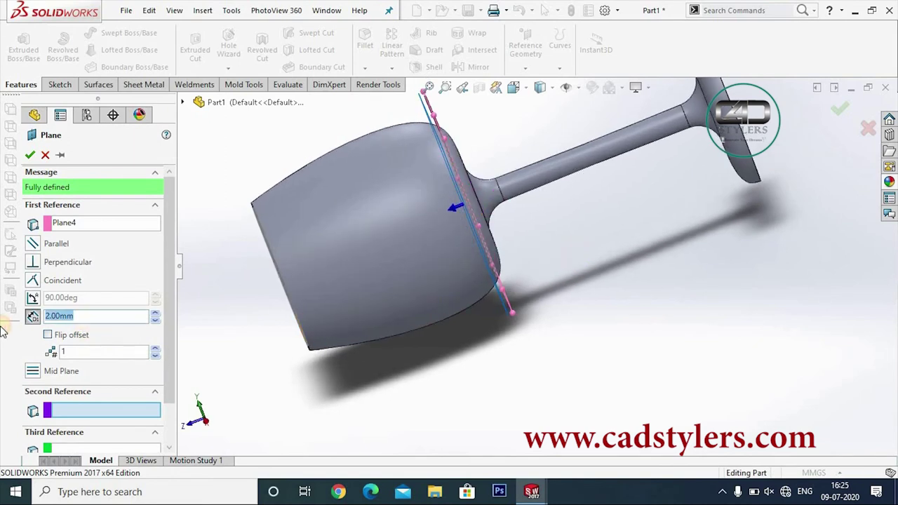
left_click(31, 154)
mouse_move(657, 308)
middle_mouse_down()
mouse_move(647, 317)
mouse_move(653, 295)
mouse_move(646, 303)
middle_mouse_up()
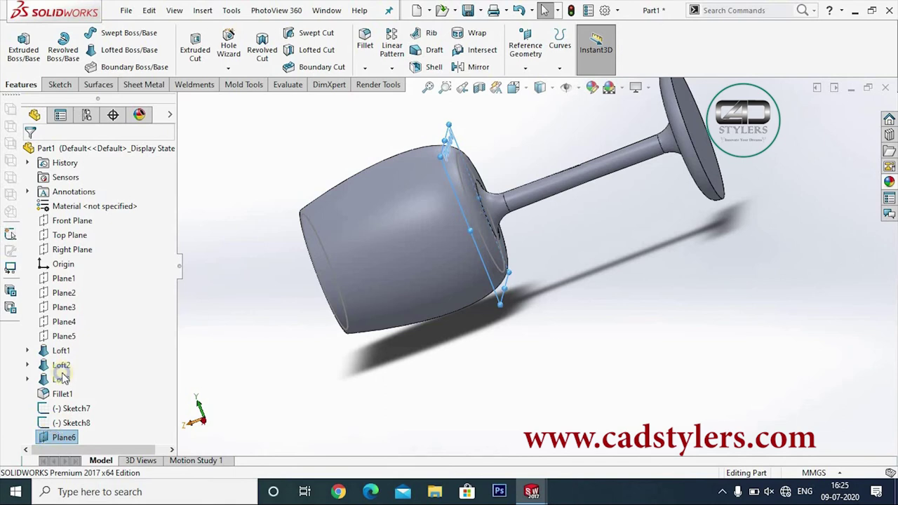
- Edit Plane6 to flip its 3 mm offset to the opposite side of Plane4
right_click(64, 437)
left_click(60, 187)
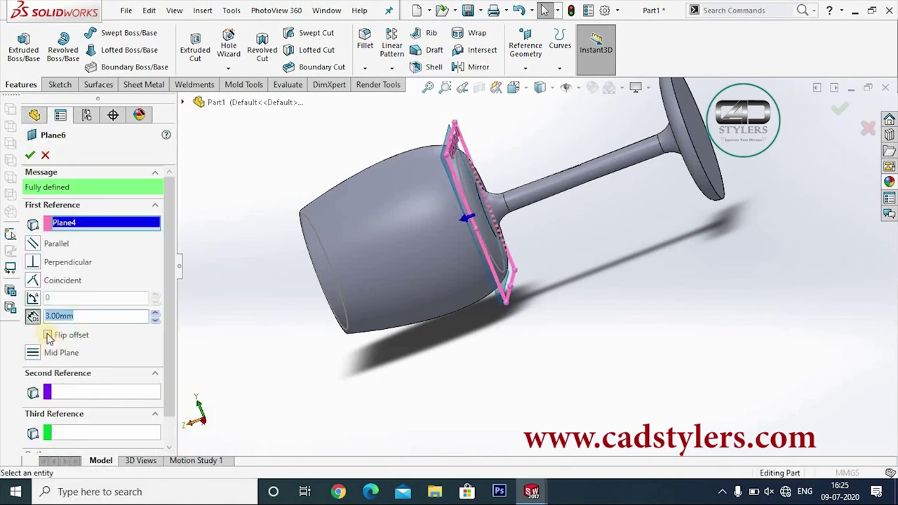
left_click(48, 336)
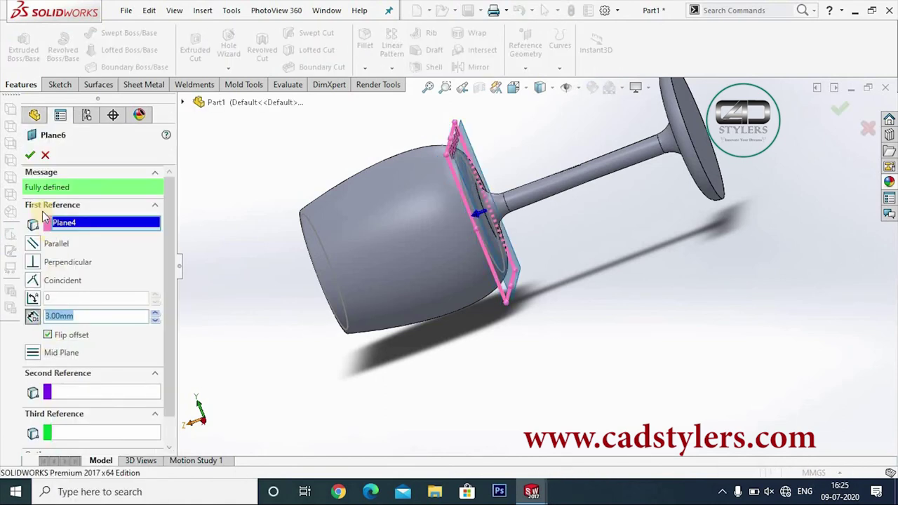
left_click(32, 155)
mouse_move(591, 327)
middle_mouse_down()
mouse_move(597, 308)
mouse_move(580, 345)
mouse_move(598, 344)
mouse_move(582, 356)
mouse_move(531, 141)
middle_mouse_up()
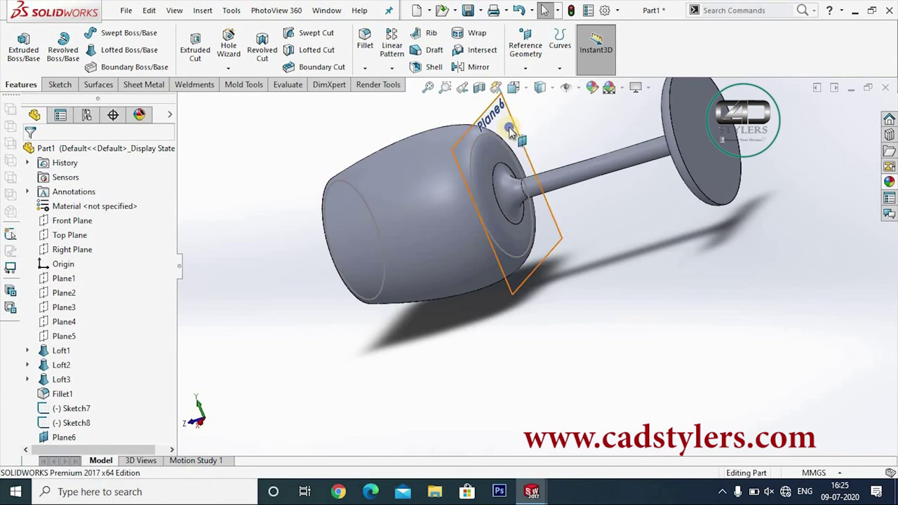
right_click(510, 132)
- Start a sketch on Plane6, viewed head-on, and draw a small centre circle at the origin
left_click(541, 106)
key("space")
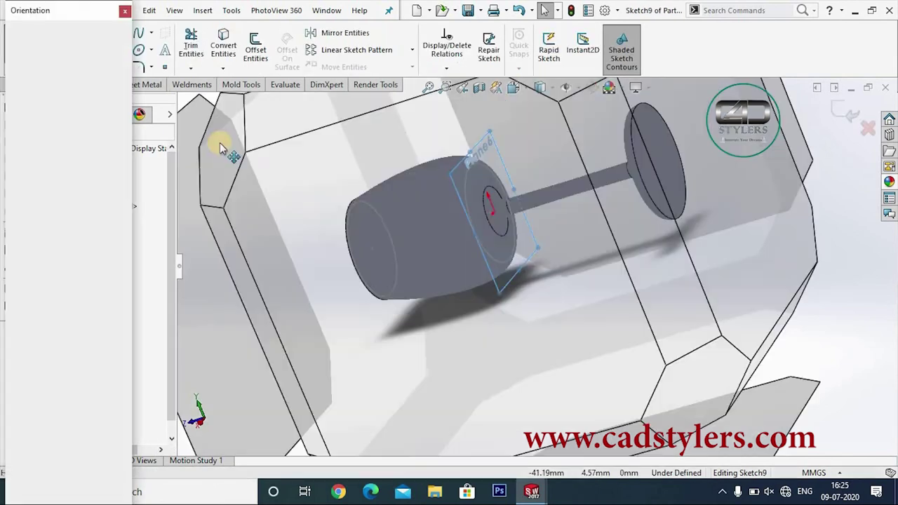
left_click(119, 83)
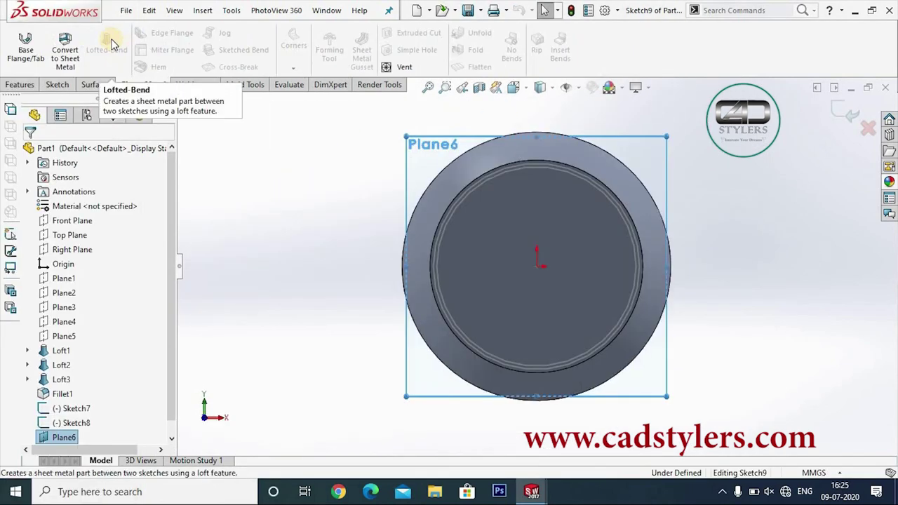
left_click(57, 84)
left_click(138, 50)
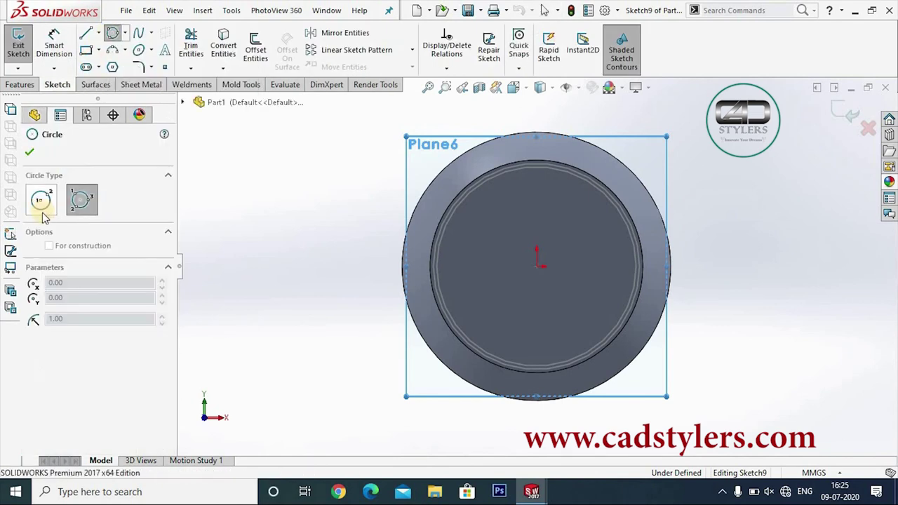
left_click(40, 208)
left_click(538, 269)
left_click(548, 245)
right_click(551, 244)
left_click(582, 255)
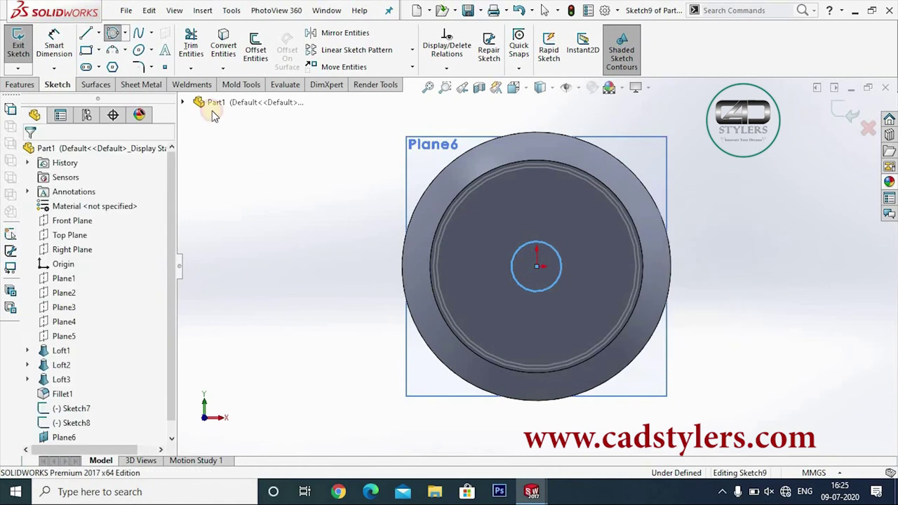
- Dimension the small circle to 10 mm diameter
left_click(54, 46)
left_click(549, 296)
left_click(561, 315)
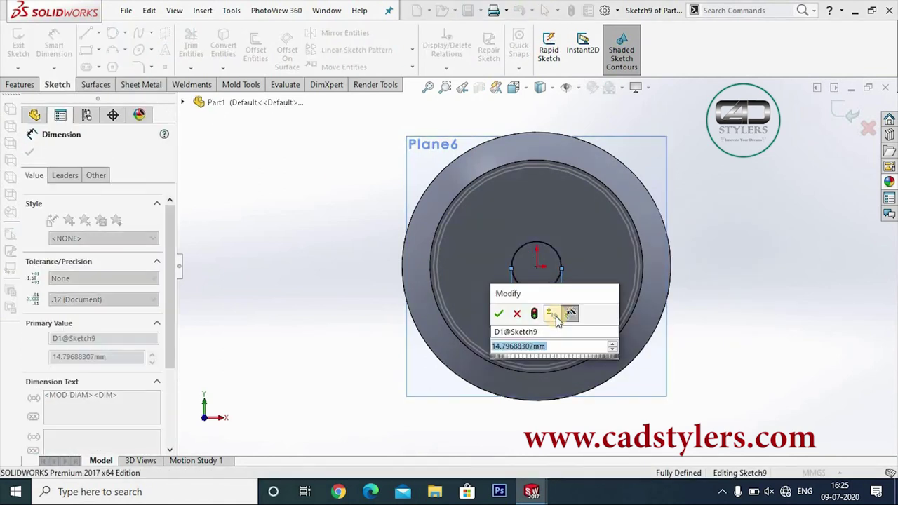
type("10")
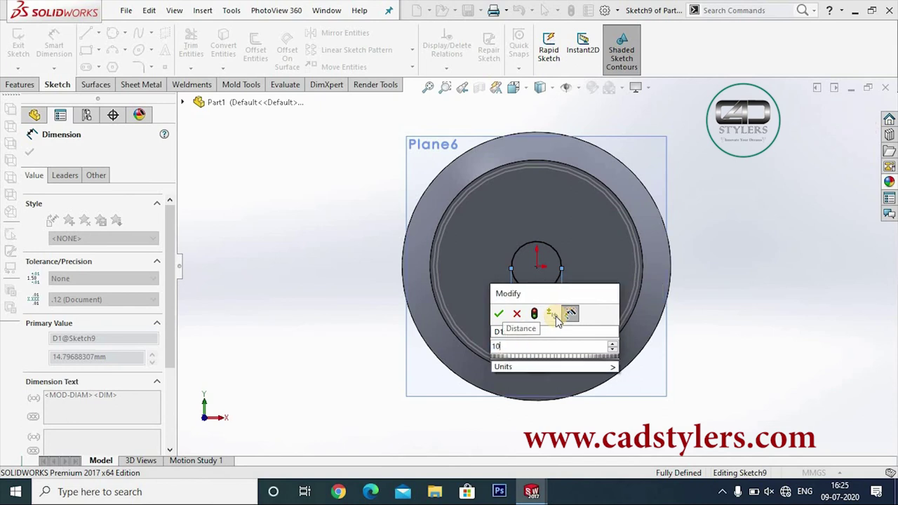
key("Return")
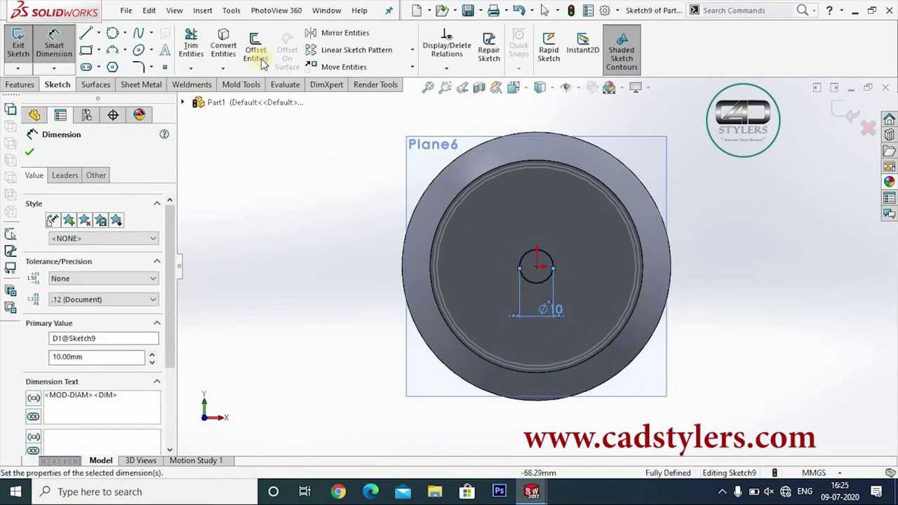
- Offset the 10 mm circle by 2 mm
left_click(256, 49)
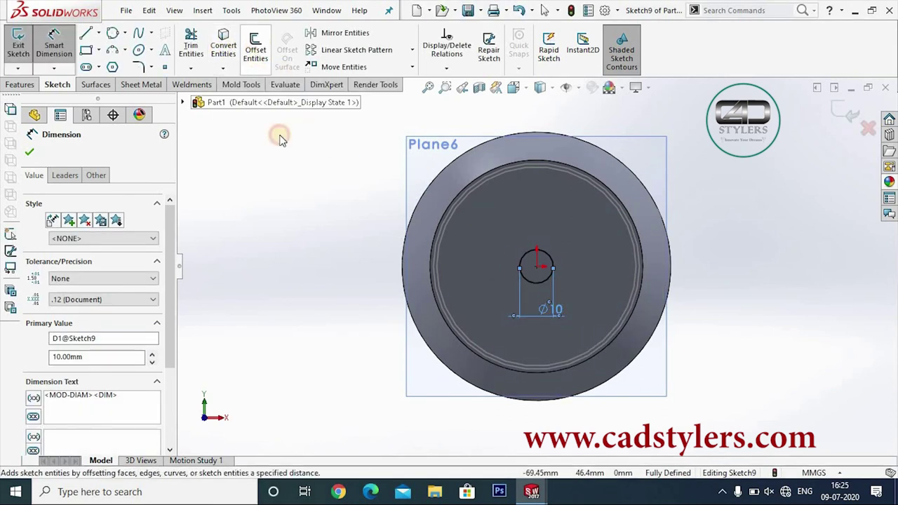
left_click(533, 264)
left_click(534, 265)
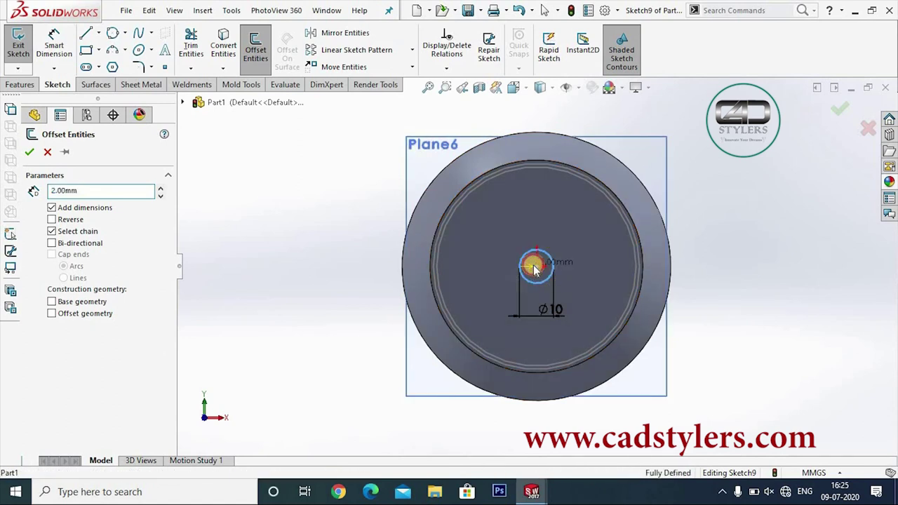
scroll(537, 266, "down", 4)
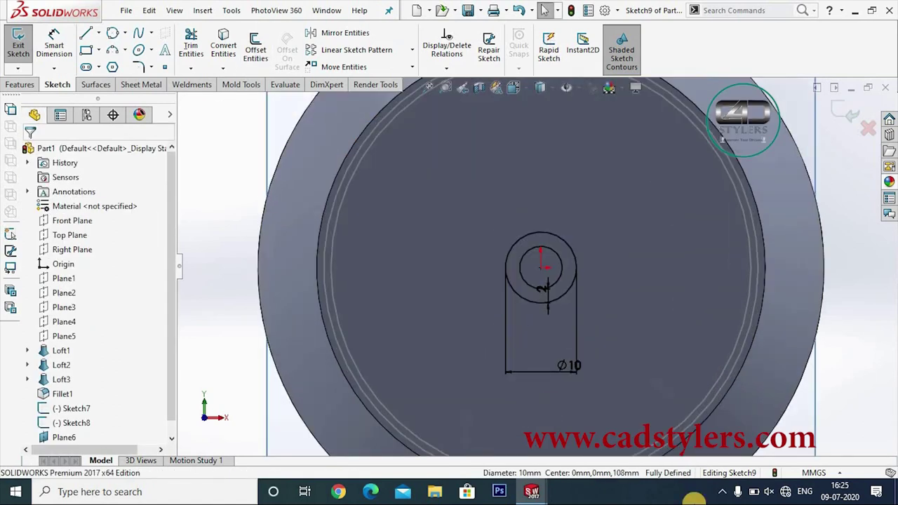
left_click(54, 43)
scroll(515, 210, "down", 3)
- Trim away the extra circle and lines, then exit Sketch9
left_click(190, 46)
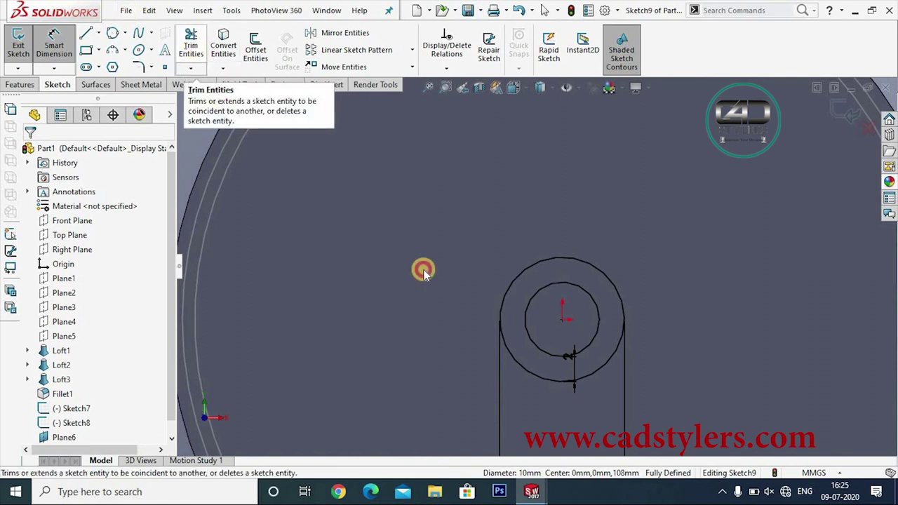
left_click(574, 268)
scroll(574, 265, "up", 2)
key("f")
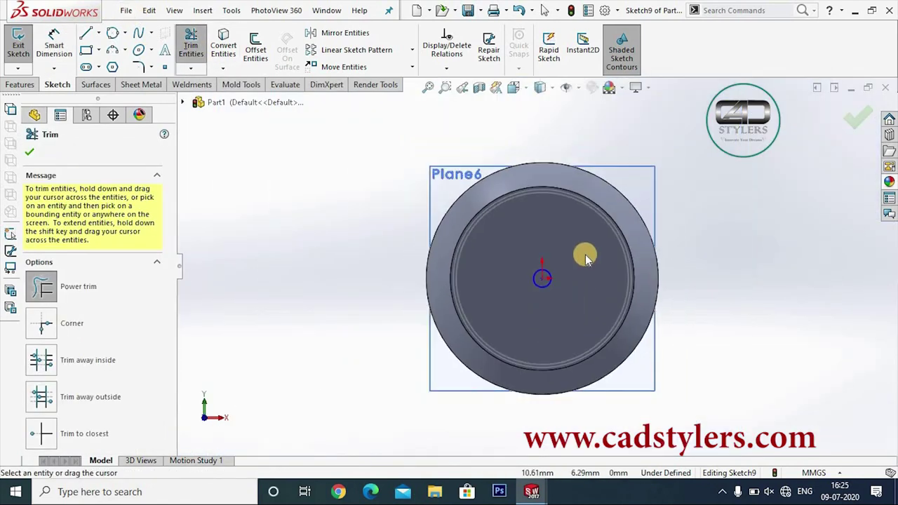
left_click(855, 117)
left_click(836, 115)
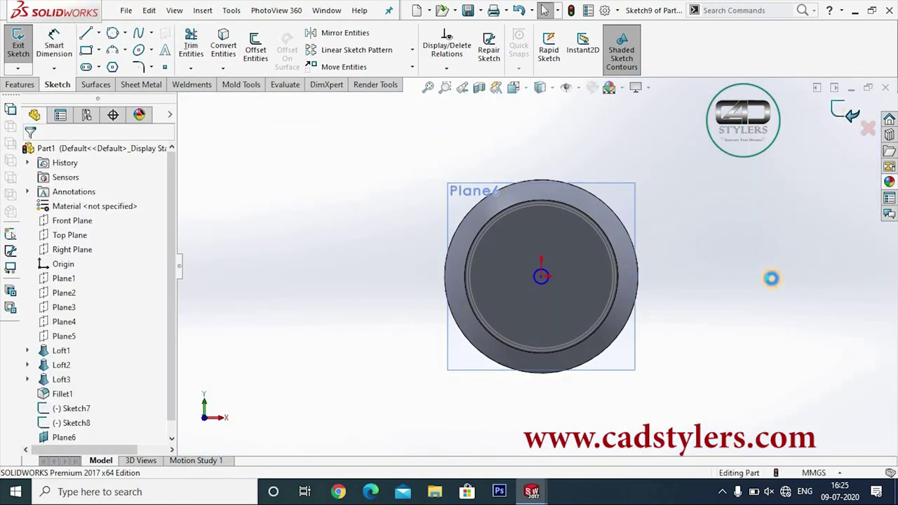
- Switch to the Features tab and orbit the view until the whole glass stands upright
mouse_move(702, 347)
middle_mouse_down()
mouse_move(683, 251)
mouse_move(637, 231)
mouse_move(628, 261)
mouse_move(667, 274)
middle_mouse_up()
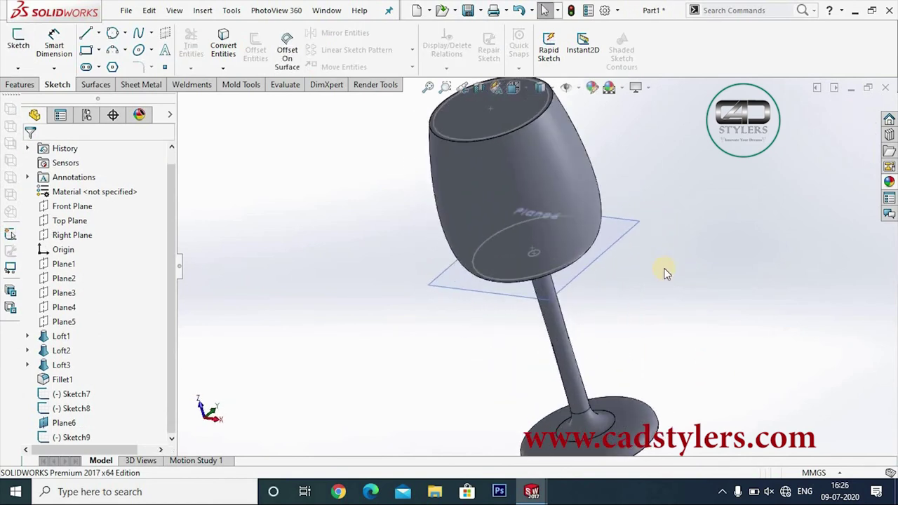
left_click(21, 84)
key("Up")
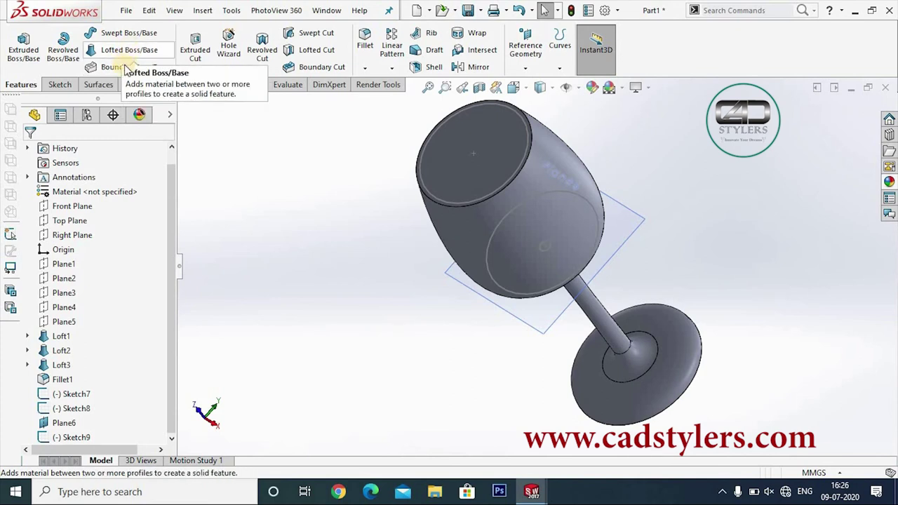
middle_click_drag(282, 198, 302, 190)
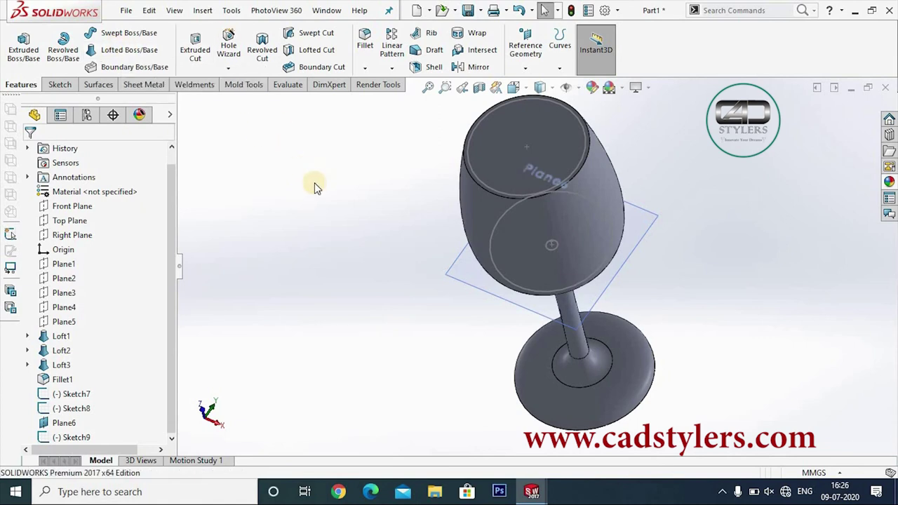
middle_click_drag(315, 185, 314, 187)
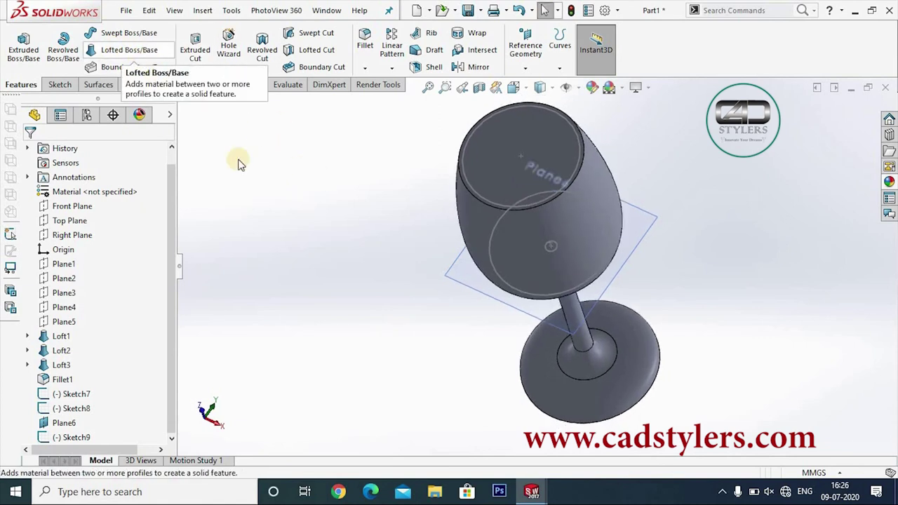
- Start a Lofted Cut and pick the rim, bowl and stem circles (Sketch7, Sketch8, Sketch9) as profiles
left_click(313, 51)
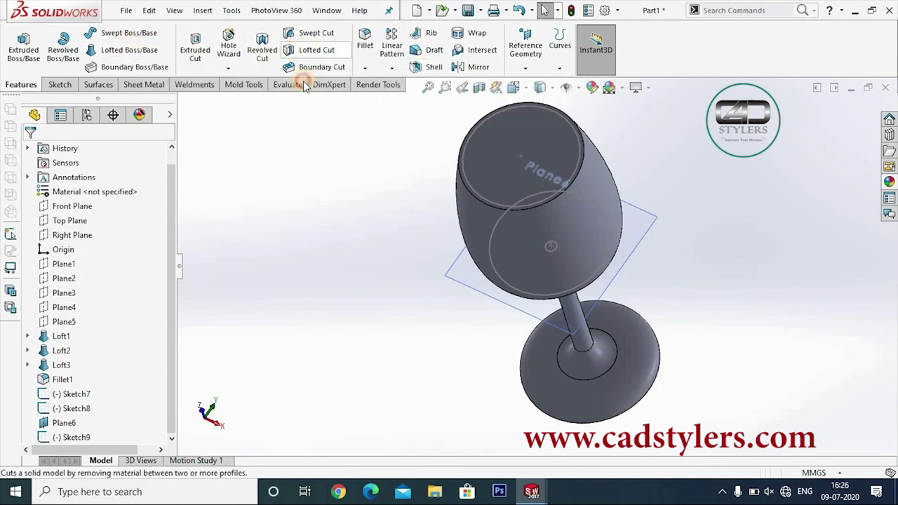
scroll(352, 191, "up", 3)
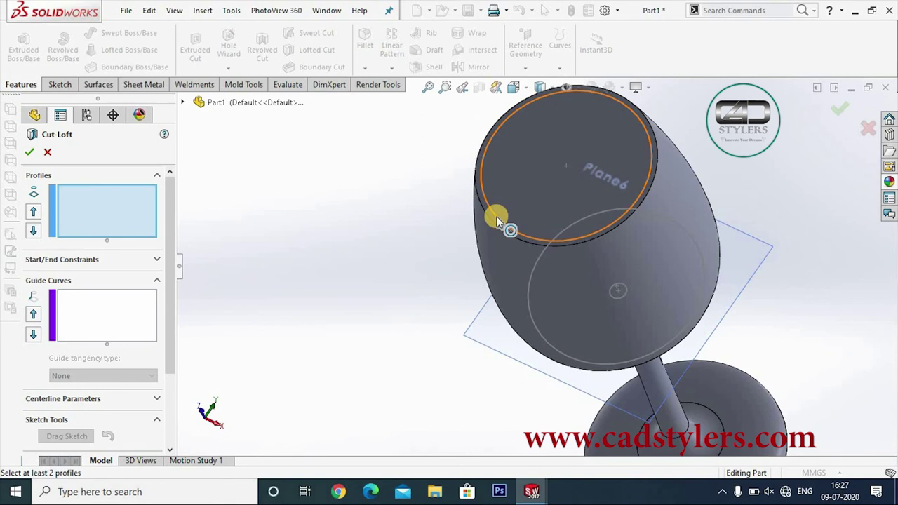
left_click(496, 216)
mouse_move(419, 270)
middle_mouse_down()
mouse_move(567, 341)
mouse_move(572, 295)
mouse_move(467, 300)
middle_mouse_up()
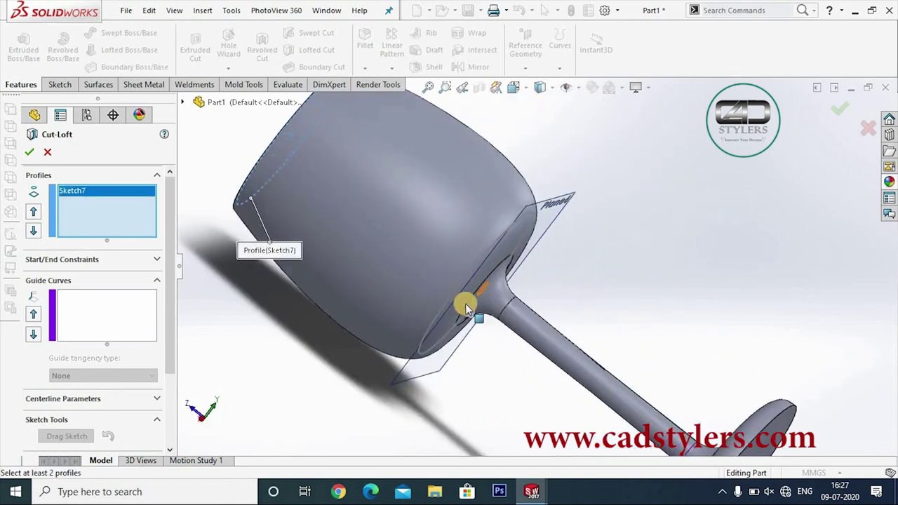
scroll(464, 291, "down", 3)
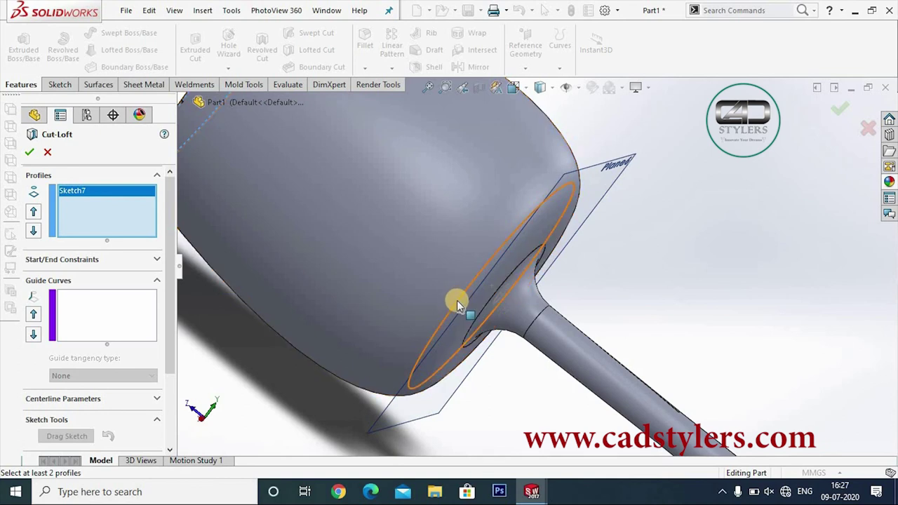
left_click(461, 296)
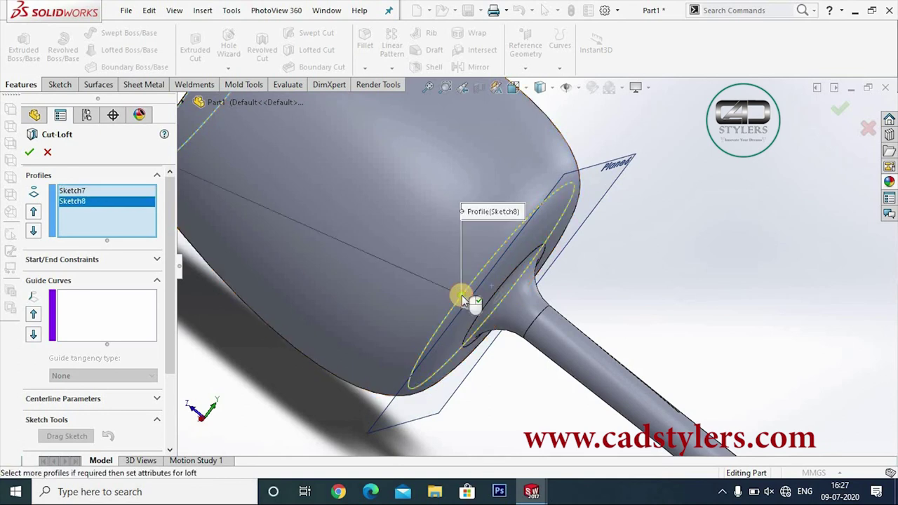
mouse_move(622, 301)
middle_mouse_down()
mouse_move(588, 286)
mouse_move(539, 313)
middle_mouse_up()
scroll(539, 313, "down", 3)
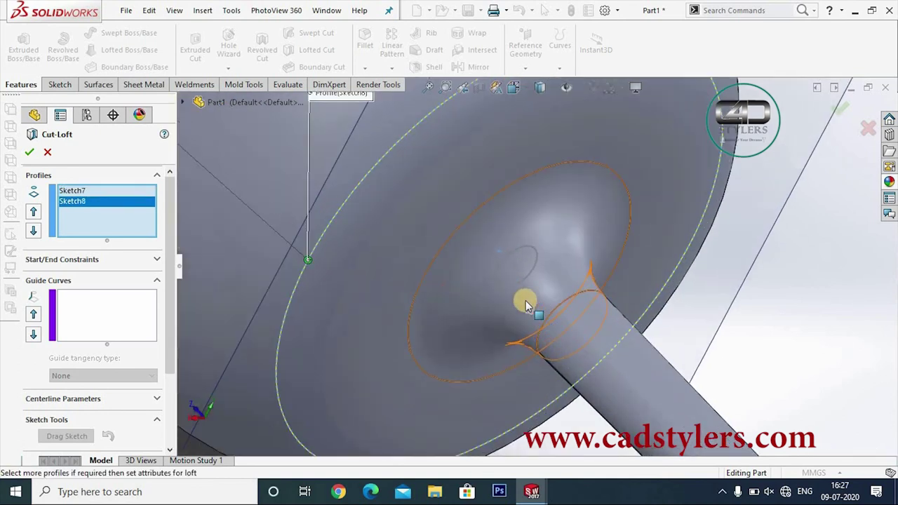
scroll(525, 300, "down", 2)
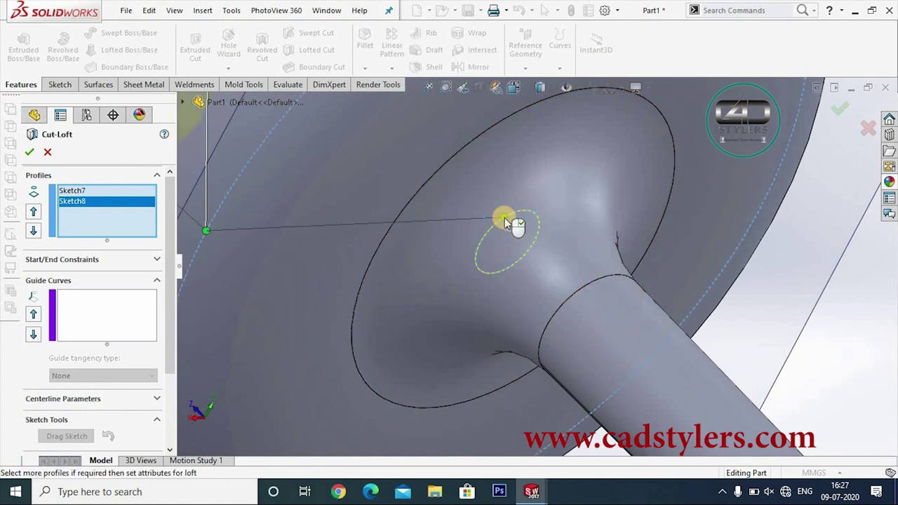
left_click(505, 219)
- Confirm Cut-Loft1 and orbit to look into the hollowed bowl
scroll(502, 227, "up", 3)
scroll(502, 227, "up", 3)
mouse_move(431, 311)
middle_mouse_down()
mouse_move(501, 274)
mouse_move(231, 240)
middle_mouse_up()
left_click(26, 151)
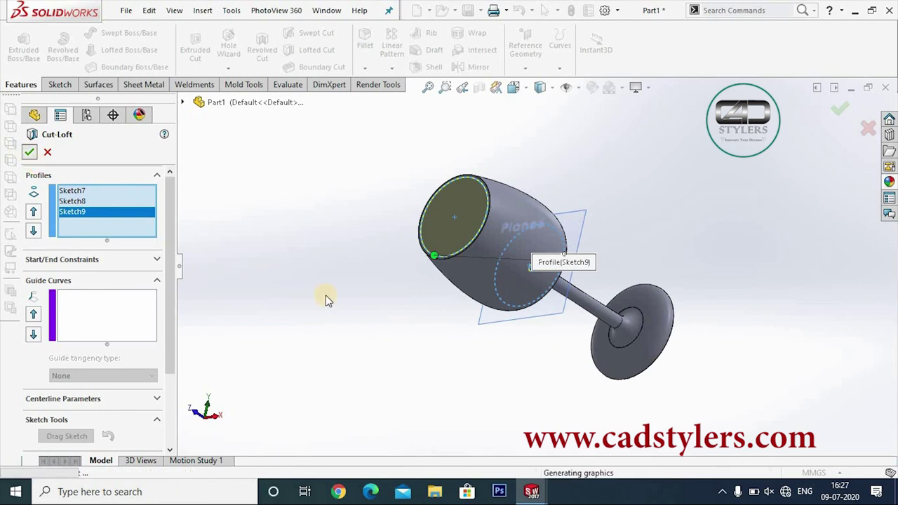
mouse_move(335, 246)
middle_mouse_down()
mouse_move(596, 363)
mouse_move(557, 367)
mouse_move(604, 353)
mouse_move(610, 363)
mouse_move(594, 351)
mouse_move(560, 358)
mouse_move(557, 370)
mouse_move(546, 341)
mouse_move(579, 378)
middle_mouse_up()
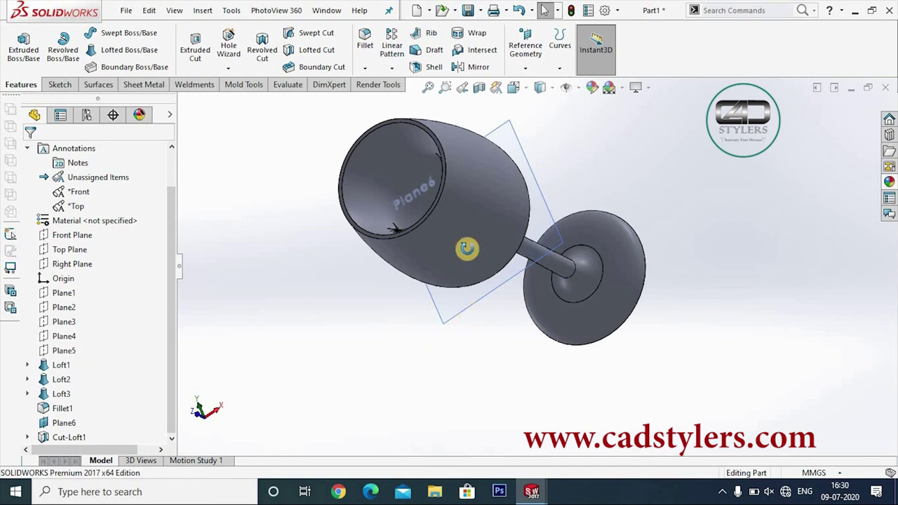
mouse_move(467, 248)
middle_mouse_down()
mouse_move(384, 240)
mouse_move(552, 192)
mouse_move(562, 118)
mouse_move(594, 136)
mouse_move(616, 198)
middle_mouse_up()
scroll(607, 214, "down", 3)
scroll(577, 210, "down", 2)
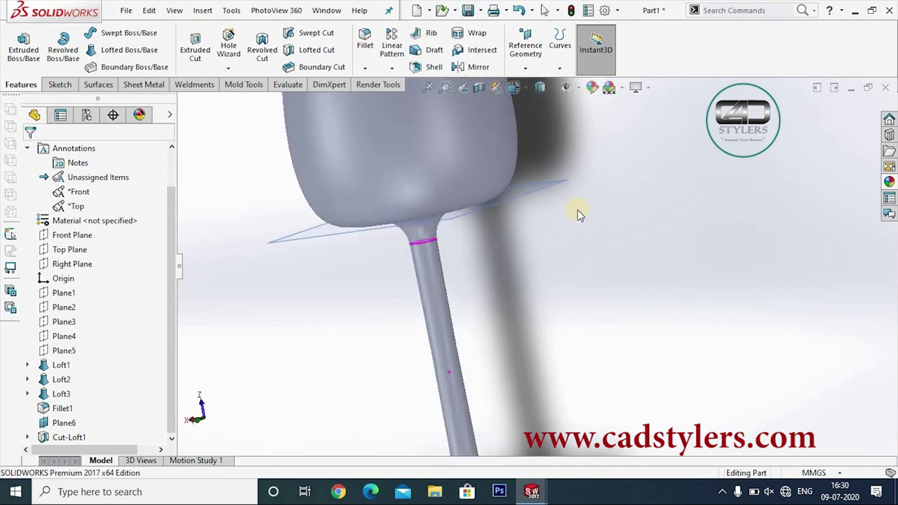
right_click(561, 179)
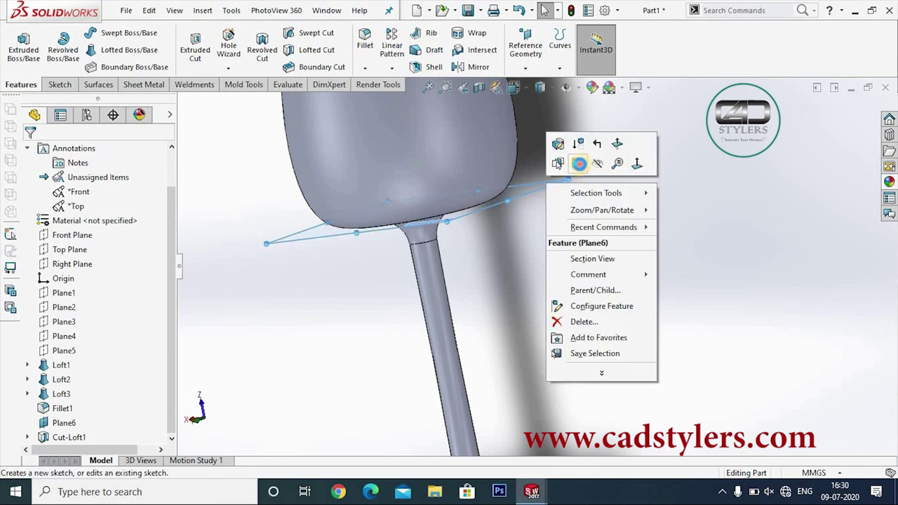
left_click(579, 163)
middle_click_drag(598, 172, 591, 222)
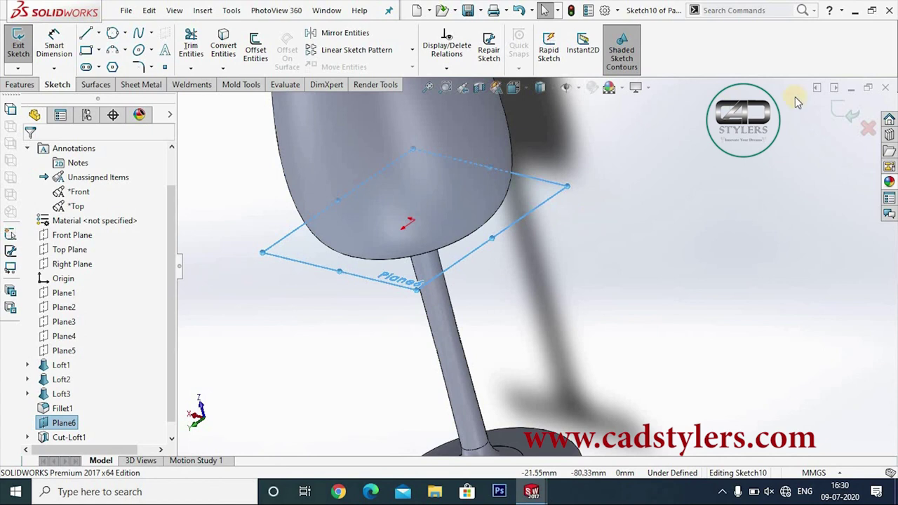
key("ctrl+b")
mouse_move(742, 194)
middle_mouse_down()
mouse_move(682, 238)
mouse_move(590, 270)
mouse_move(578, 266)
mouse_move(578, 254)
middle_mouse_up()
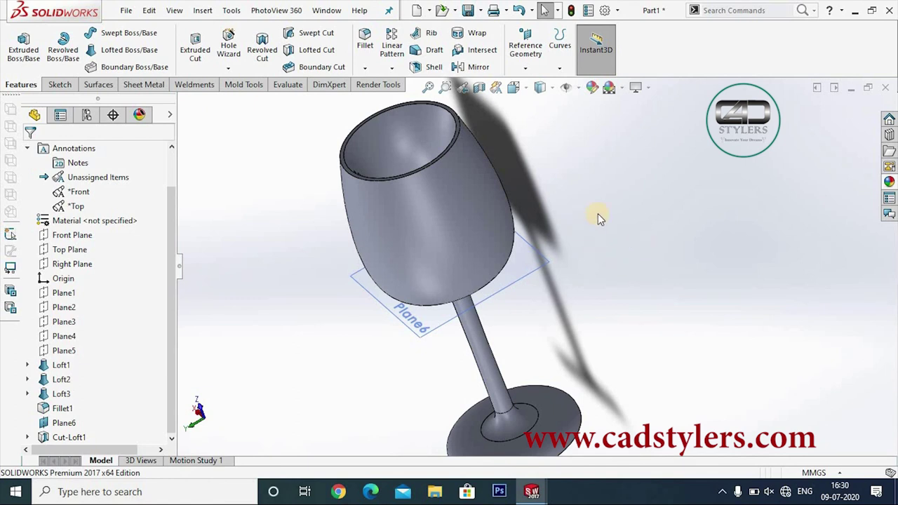
mouse_move(600, 209)
middle_mouse_down()
mouse_move(585, 246)
mouse_move(517, 237)
middle_mouse_up()
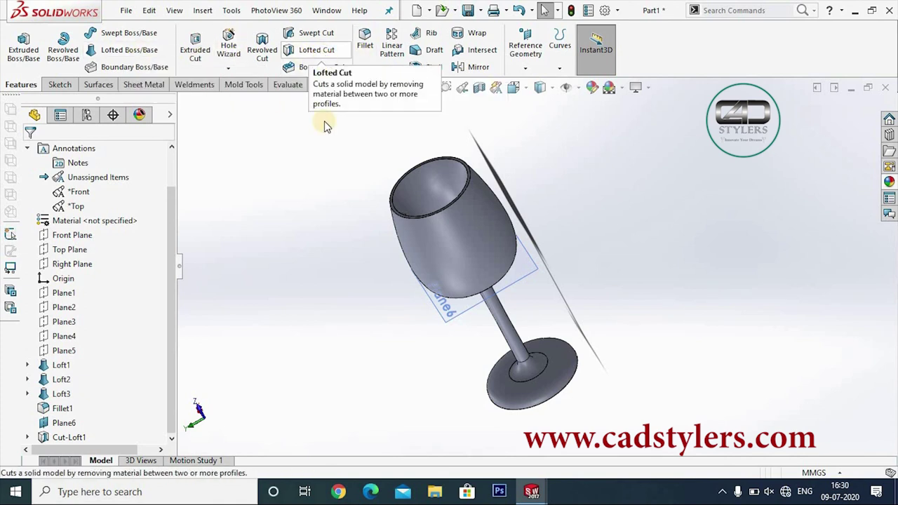
middle_click_drag(337, 215, 440, 223)
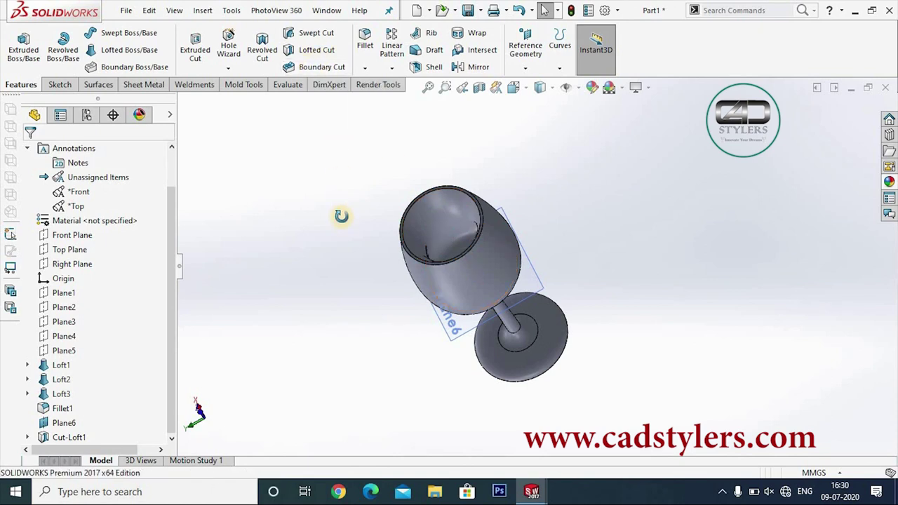
middle_click_drag(341, 216, 353, 190)
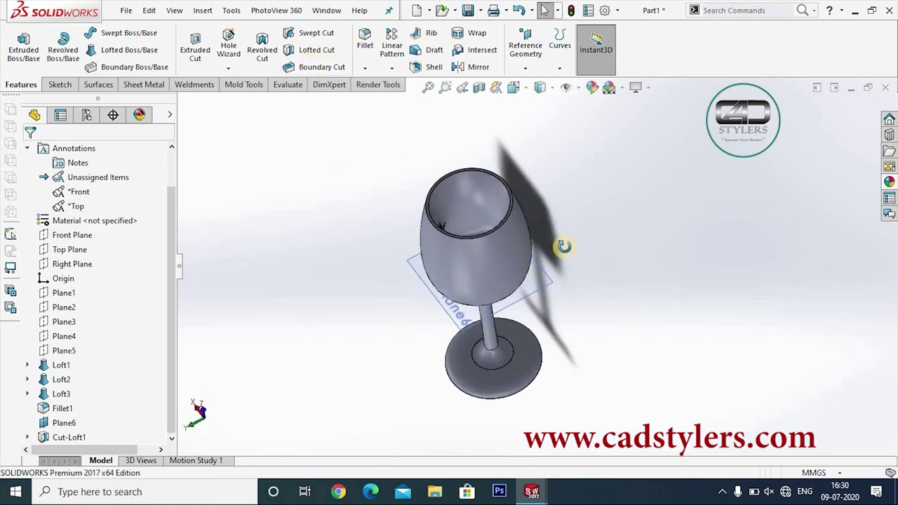
middle_click_drag(564, 246, 552, 281)
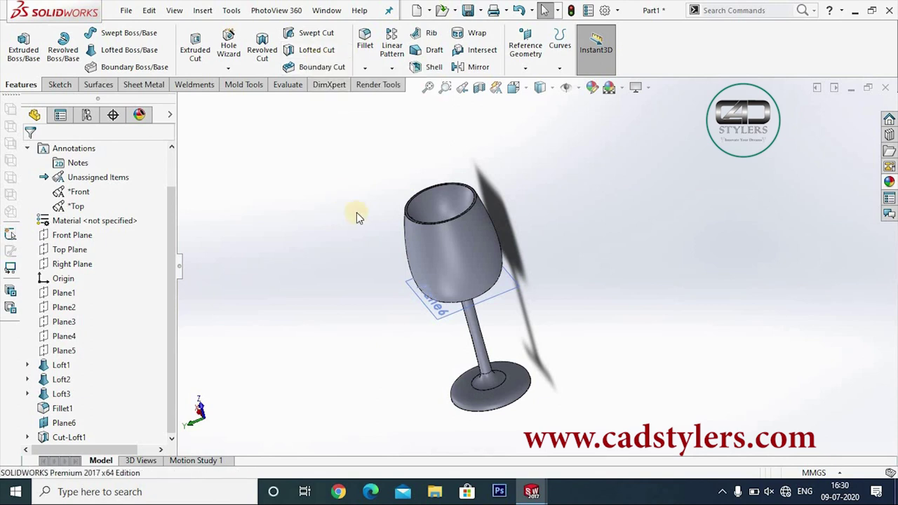
mouse_move(357, 217)
middle_mouse_down()
mouse_move(355, 235)
mouse_move(367, 236)
mouse_move(369, 227)
middle_mouse_up()
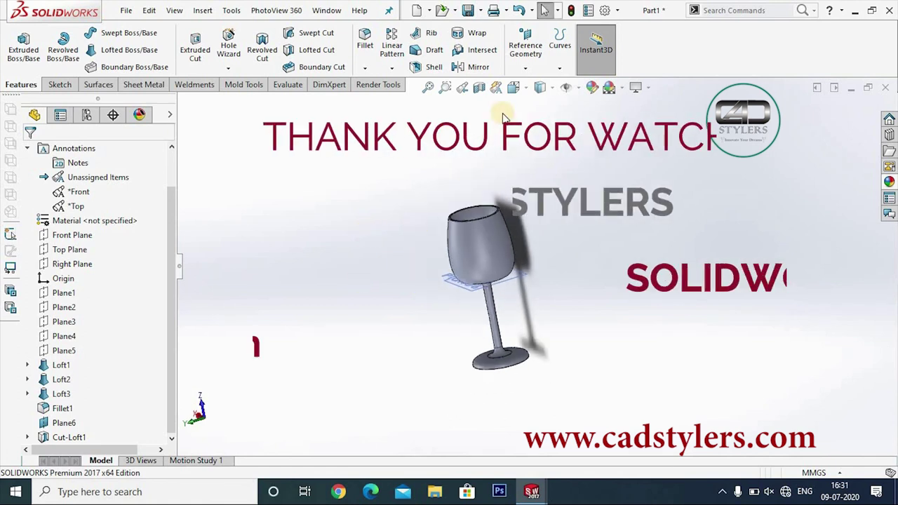